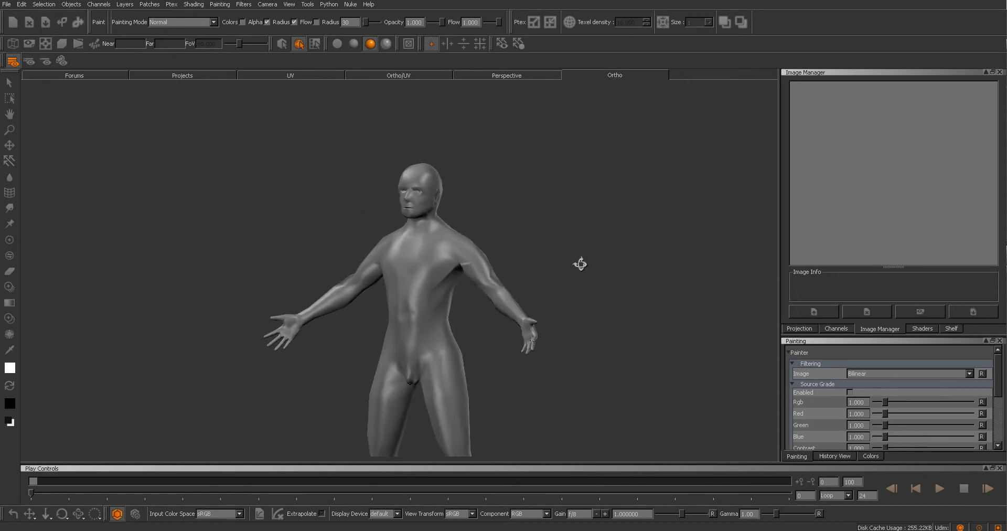
Activate the Paint tool and add a Blinn shader for the body model
{"action": "key", "text": "p"}
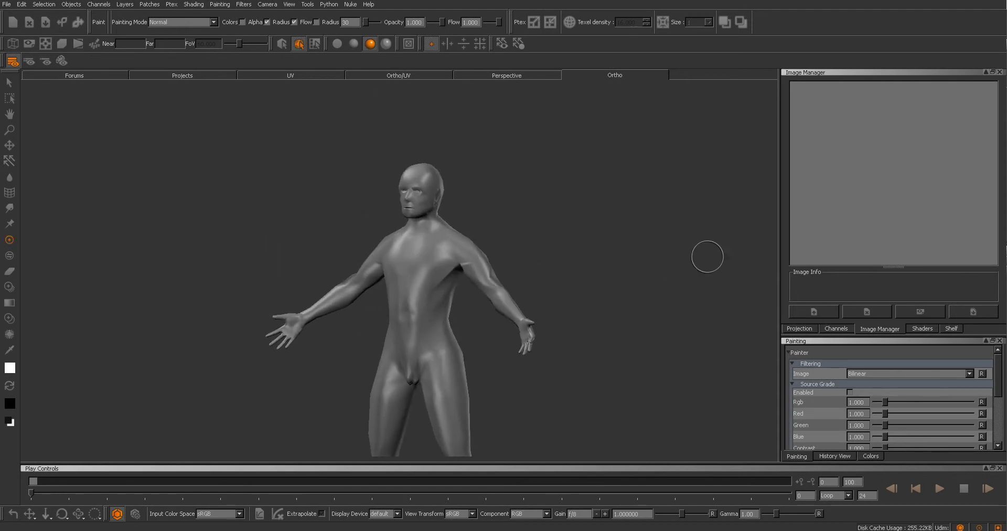
{"action": "left_click", "coordinate": [925, 329]}
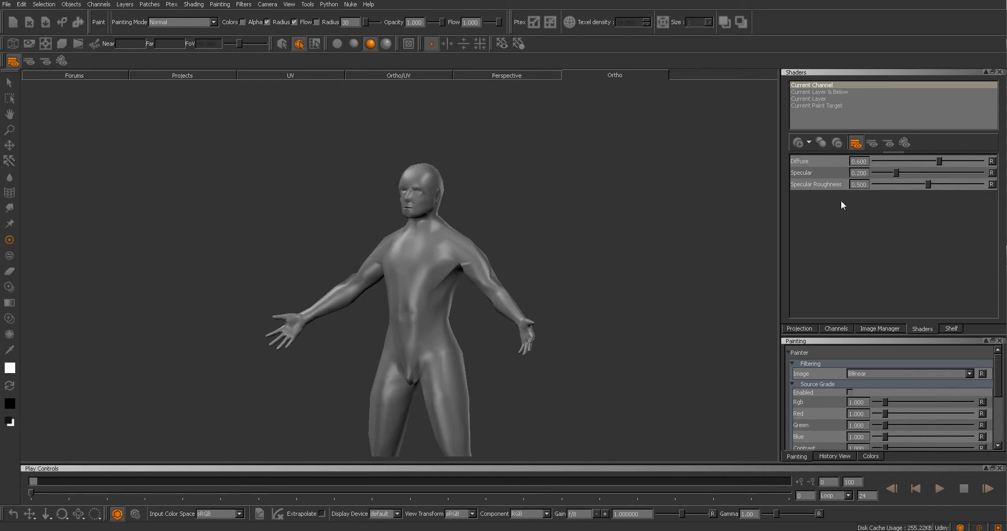
{"action": "left_click", "coordinate": [807, 143]}
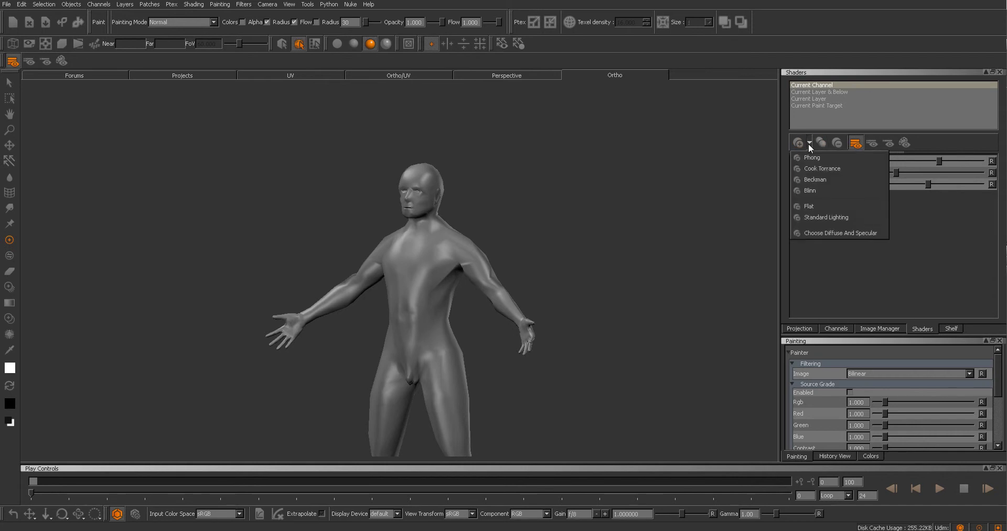
{"action": "left_click", "coordinate": [808, 190]}
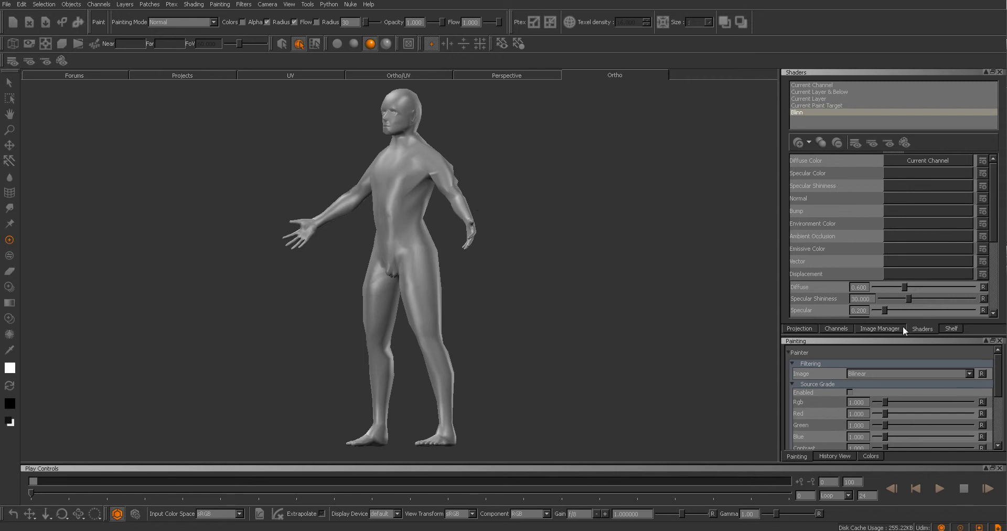
Open the color channel's layer stack and place its floating window beside the body model
{"action": "left_click", "coordinate": [835, 328]}
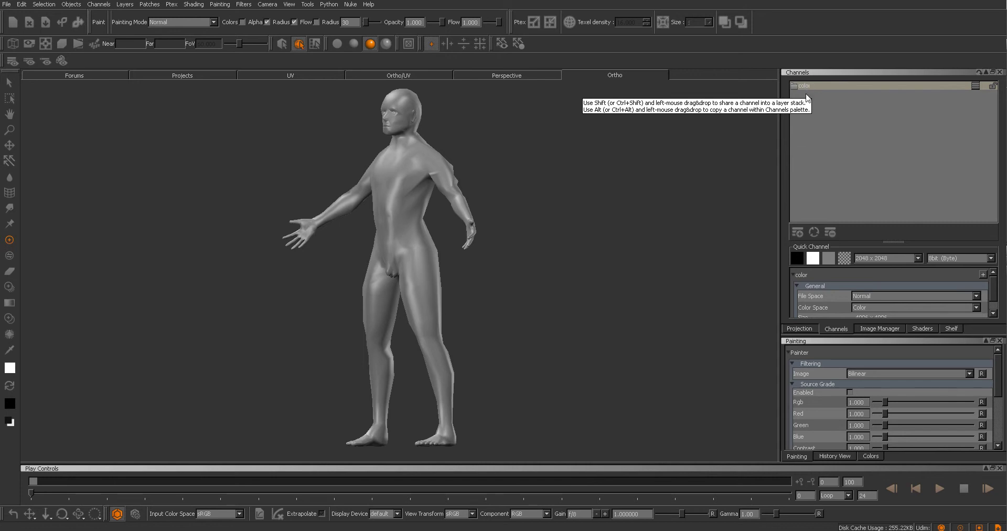
{"action": "left_click", "coordinate": [975, 86]}
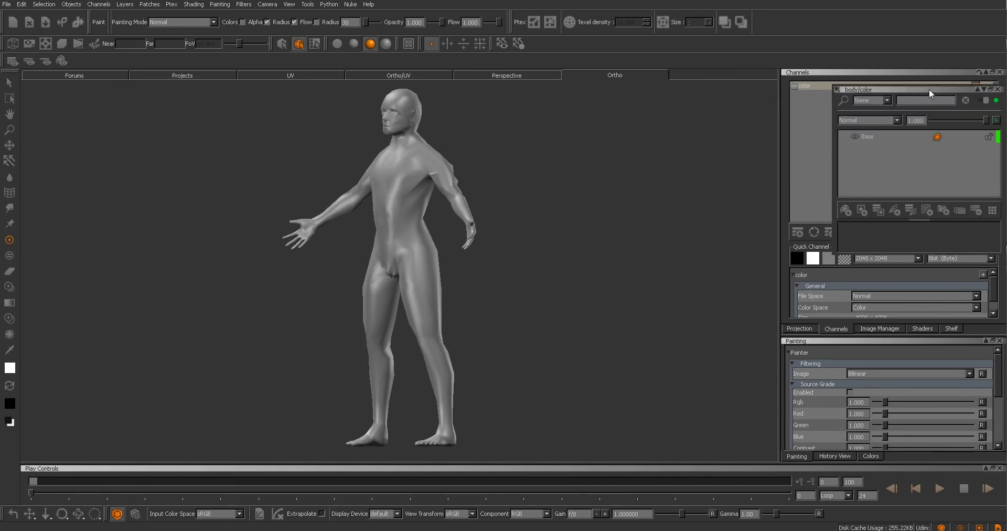
{"action": "left_click_drag", "start_coordinate": [927, 88], "coordinate": [682, 169]}
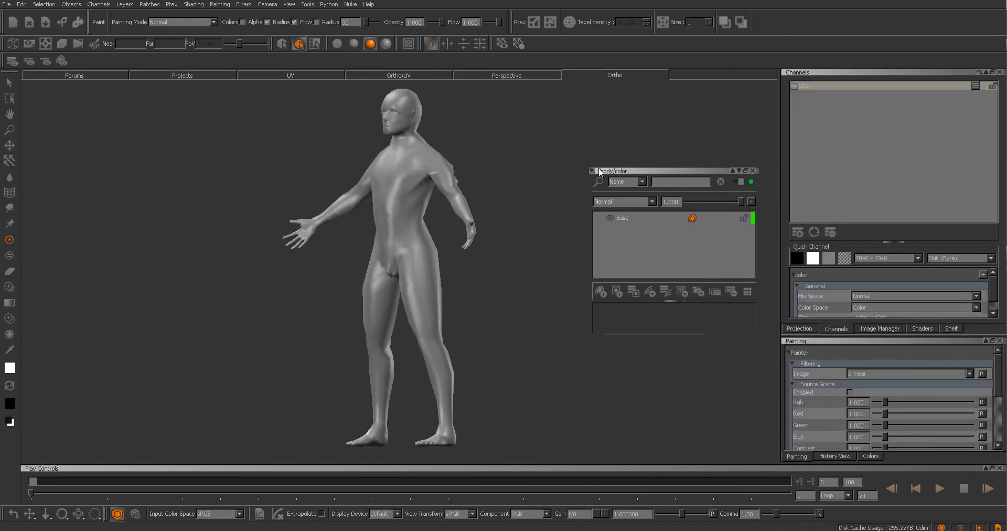
{"action": "left_click_drag", "start_coordinate": [650, 169], "coordinate": [641, 112]}
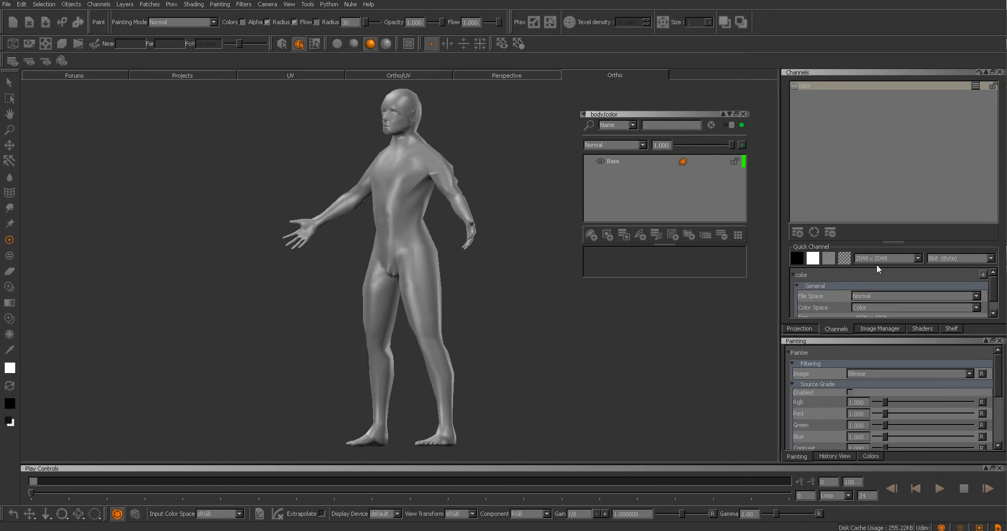
Assign the color channel to the Blinn shader's Diffuse Color
{"action": "left_click", "coordinate": [926, 329]}
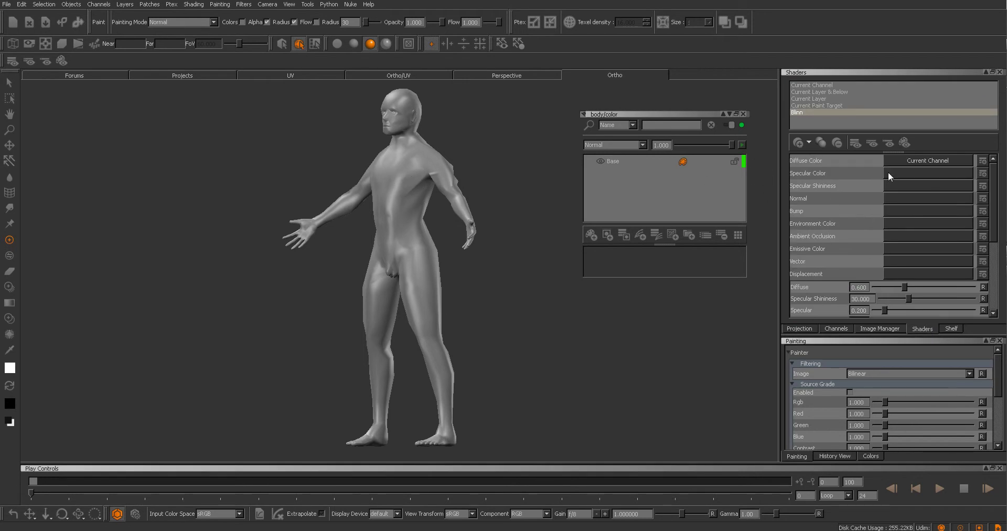
{"action": "left_click", "coordinate": [936, 158]}
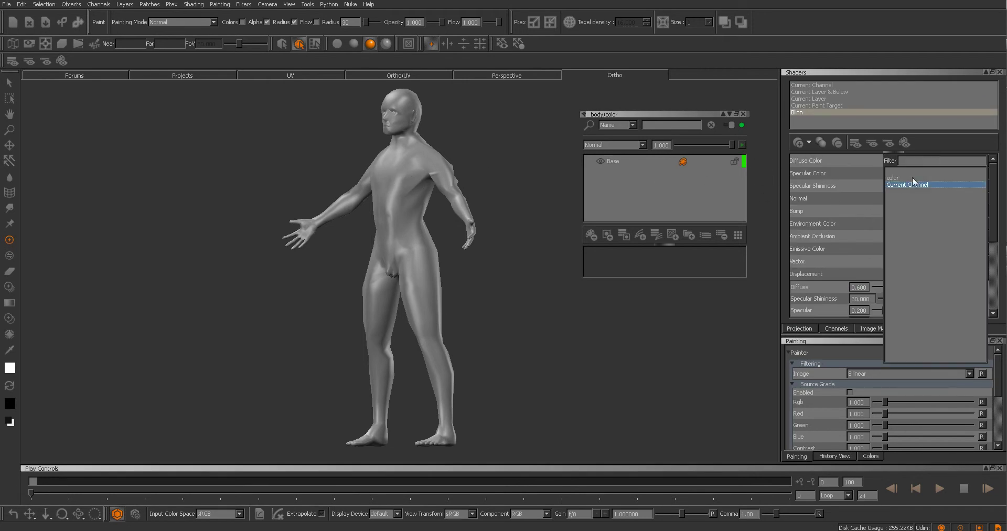
{"action": "left_click", "coordinate": [891, 177]}
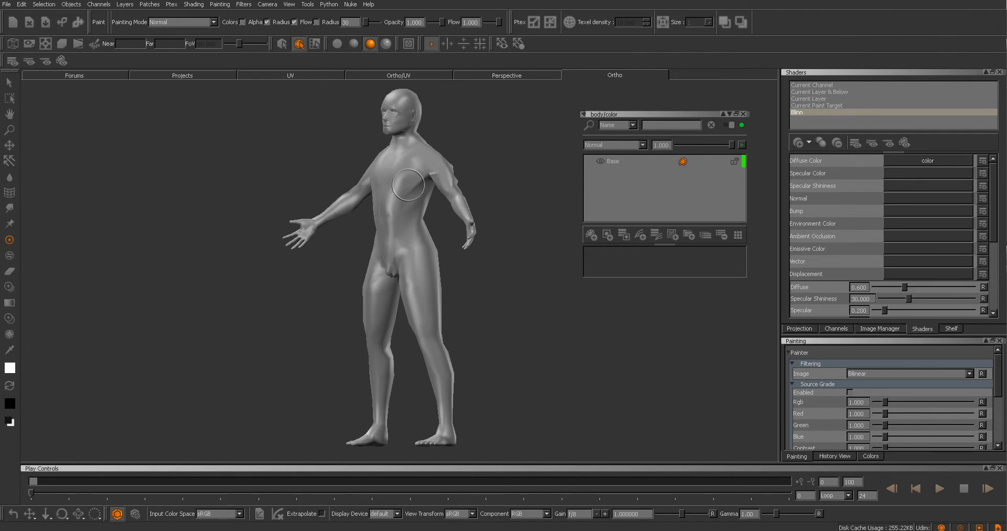
Paint white strokes over the head, torso and legs on the Base layer, and check them in the UV view
{"action": "left_click", "coordinate": [612, 160]}
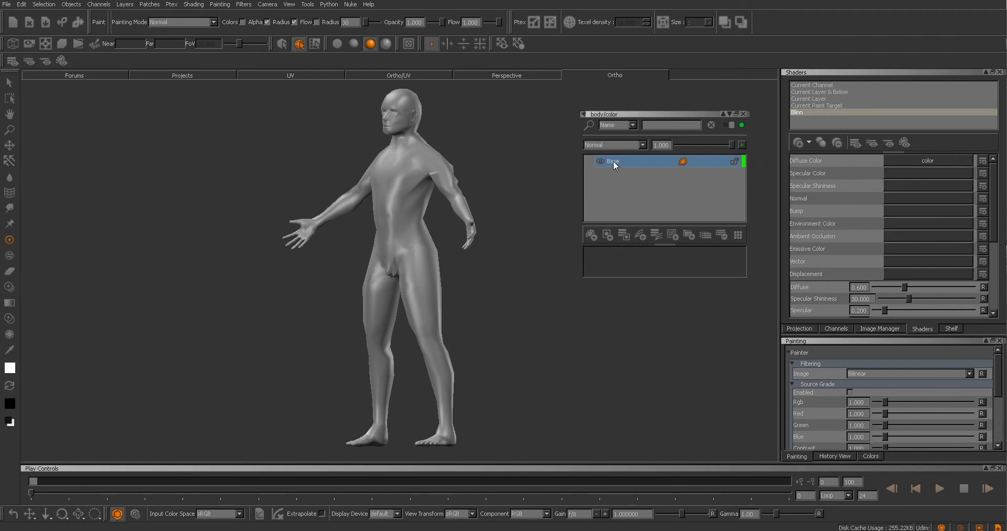
{"action": "mouse_move", "coordinate": [394, 221]}
{"action": "left_mouse_down"}
{"action": "mouse_move", "coordinate": [416, 152]}
{"action": "mouse_move", "coordinate": [359, 182]}
{"action": "mouse_move", "coordinate": [409, 104]}
{"action": "mouse_move", "coordinate": [399, 150]}
{"action": "mouse_move", "coordinate": [399, 112]}
{"action": "mouse_move", "coordinate": [443, 195]}
{"action": "mouse_move", "coordinate": [470, 210]}
{"action": "mouse_move", "coordinate": [420, 216]}
{"action": "mouse_move", "coordinate": [411, 273]}
{"action": "mouse_move", "coordinate": [391, 231]}
{"action": "mouse_move", "coordinate": [370, 265]}
{"action": "mouse_move", "coordinate": [412, 286]}
{"action": "mouse_move", "coordinate": [435, 336]}
{"action": "mouse_move", "coordinate": [422, 292]}
{"action": "left_mouse_up"}
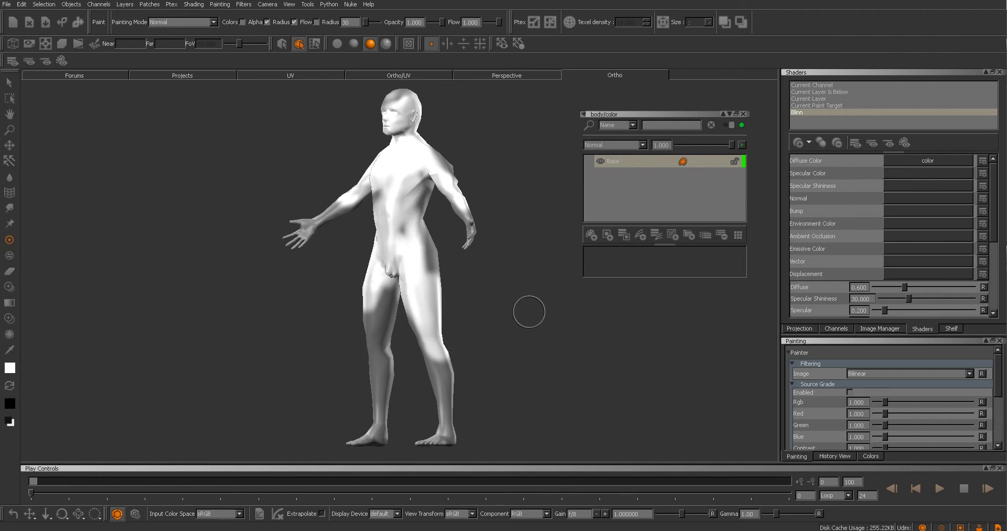
{"action": "mouse_move", "coordinate": [535, 301]}
{"action": "middle_mouse_down"}
{"action": "mouse_move", "coordinate": [523, 380]}
{"action": "mouse_move", "coordinate": [528, 314]}
{"action": "mouse_move", "coordinate": [545, 301]}
{"action": "middle_mouse_up"}
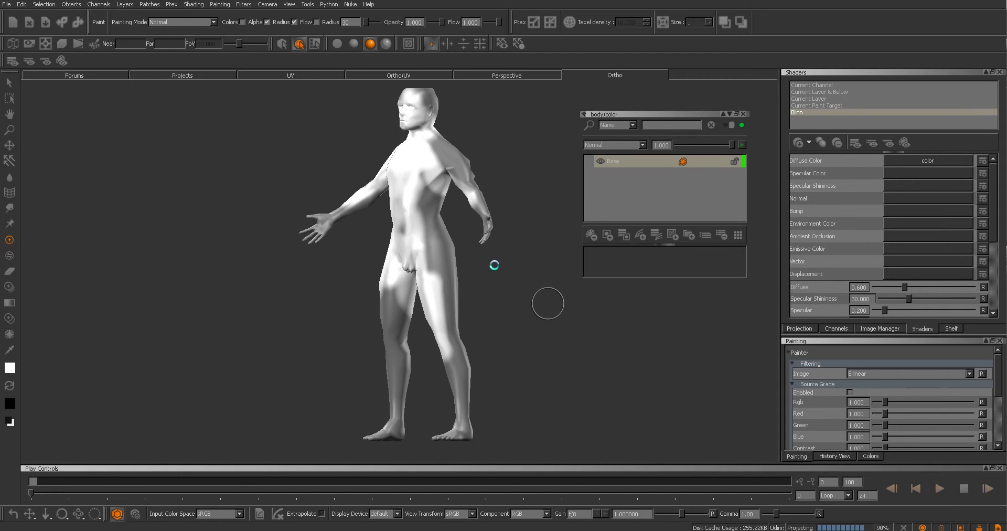
{"action": "mouse_move", "coordinate": [500, 260]}
{"action": "middle_mouse_down"}
{"action": "mouse_move", "coordinate": [478, 335]}
{"action": "mouse_move", "coordinate": [551, 310]}
{"action": "mouse_move", "coordinate": [540, 294]}
{"action": "middle_mouse_up"}
{"action": "left_click", "coordinate": [310, 75]}
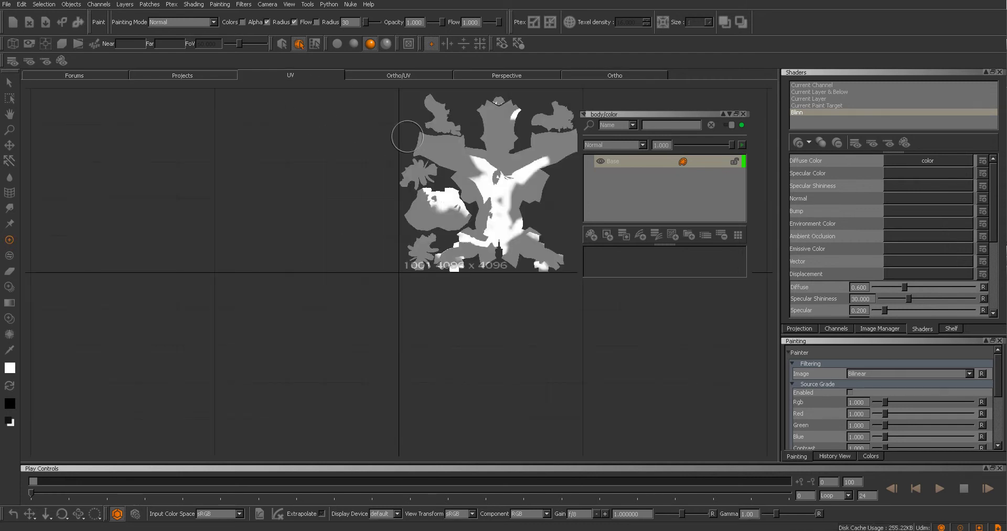
Extend the white paint over the figure's face, chest, abdomen and both arms in the perspective view
{"action": "left_click", "coordinate": [482, 75]}
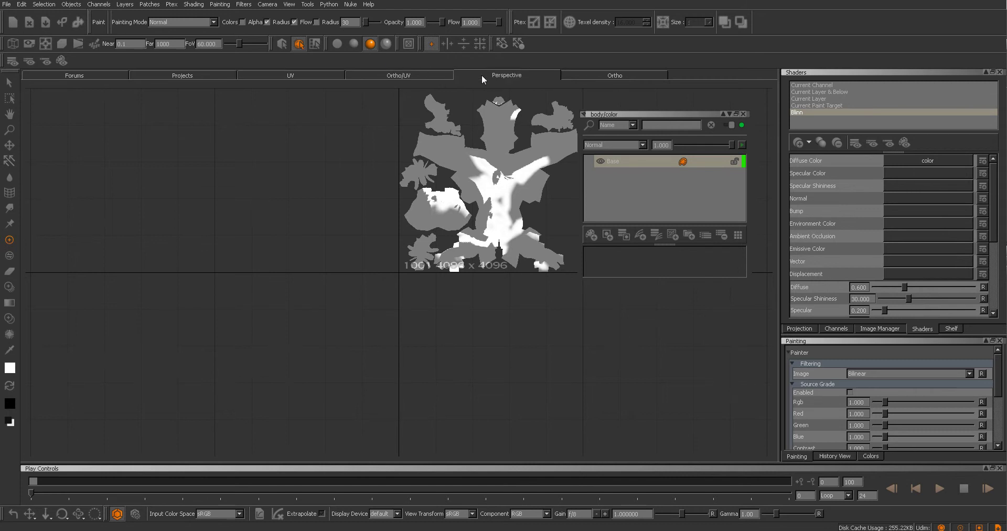
{"action": "left_click_drag", "start_coordinate": [493, 218], "coordinate": [511, 209], "text": "alt"}
{"action": "middle_click_drag", "start_coordinate": [512, 209], "coordinate": [514, 253], "text": "alt"}
{"action": "mouse_move", "coordinate": [515, 254]}
{"action": "right_mouse_down", "text": "alt"}
{"action": "mouse_move", "coordinate": [576, 244]}
{"action": "mouse_move", "coordinate": [522, 234]}
{"action": "right_mouse_up", "text": "alt"}
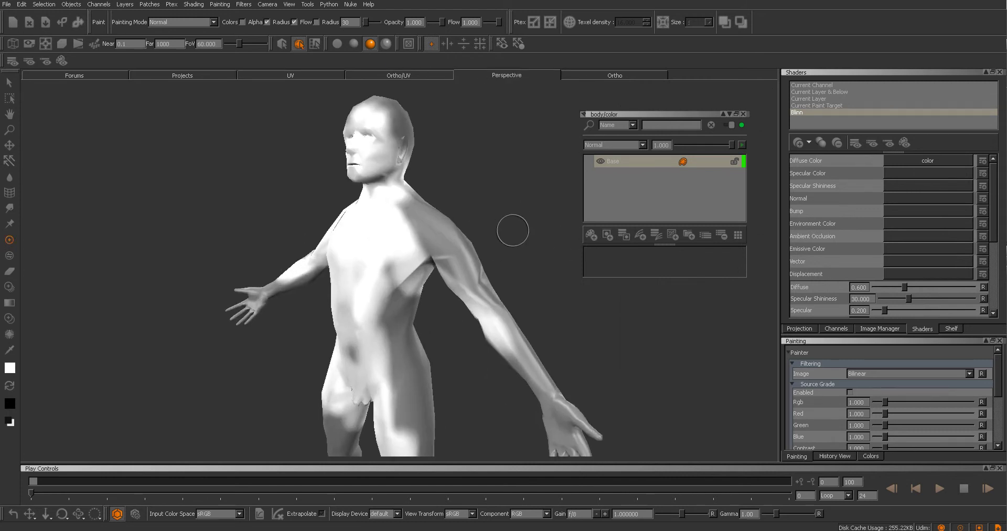
{"action": "middle_click_drag", "start_coordinate": [521, 234], "coordinate": [510, 269], "text": "alt"}
{"action": "mouse_move", "coordinate": [511, 269]}
{"action": "left_mouse_down", "text": "alt"}
{"action": "mouse_move", "coordinate": [512, 250]}
{"action": "mouse_move", "coordinate": [487, 254]}
{"action": "left_mouse_up", "text": "alt"}
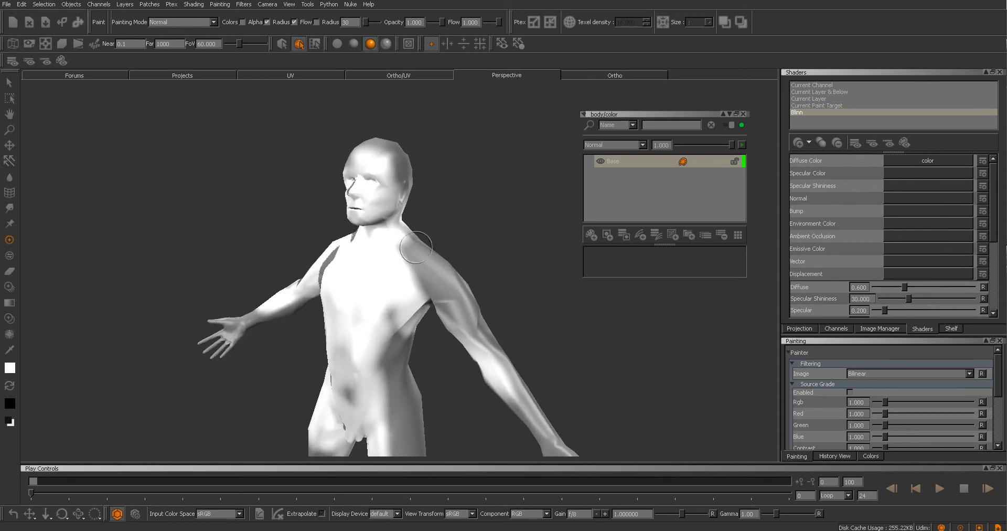
{"action": "left_click_drag", "start_coordinate": [467, 213], "coordinate": [549, 201], "text": "alt"}
{"action": "mouse_move", "coordinate": [362, 199]}
{"action": "left_mouse_down"}
{"action": "mouse_move", "coordinate": [357, 173]}
{"action": "mouse_move", "coordinate": [344, 253]}
{"action": "mouse_move", "coordinate": [320, 235]}
{"action": "mouse_move", "coordinate": [286, 275]}
{"action": "mouse_move", "coordinate": [316, 388]}
{"action": "mouse_move", "coordinate": [257, 283]}
{"action": "mouse_move", "coordinate": [301, 246]}
{"action": "mouse_move", "coordinate": [288, 287]}
{"action": "left_mouse_up"}
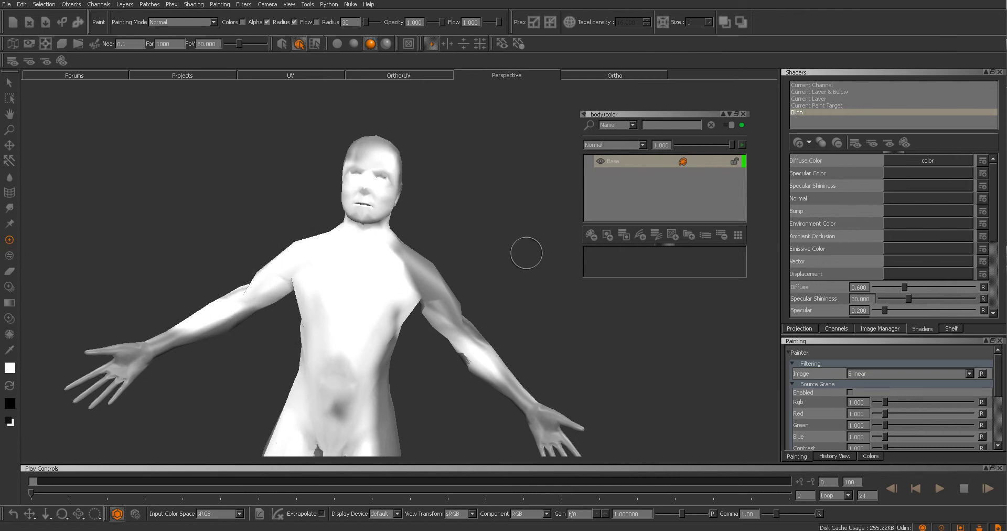
{"action": "mouse_move", "coordinate": [319, 417]}
{"action": "left_mouse_down"}
{"action": "mouse_move", "coordinate": [349, 387]}
{"action": "mouse_move", "coordinate": [396, 283]}
{"action": "mouse_move", "coordinate": [420, 262]}
{"action": "mouse_move", "coordinate": [433, 275]}
{"action": "mouse_move", "coordinate": [418, 278]}
{"action": "mouse_move", "coordinate": [496, 356]}
{"action": "mouse_move", "coordinate": [426, 308]}
{"action": "mouse_move", "coordinate": [480, 362]}
{"action": "mouse_move", "coordinate": [452, 328]}
{"action": "mouse_move", "coordinate": [390, 289]}
{"action": "mouse_move", "coordinate": [388, 323]}
{"action": "mouse_move", "coordinate": [381, 183]}
{"action": "mouse_move", "coordinate": [370, 162]}
{"action": "mouse_move", "coordinate": [392, 222]}
{"action": "left_mouse_up"}
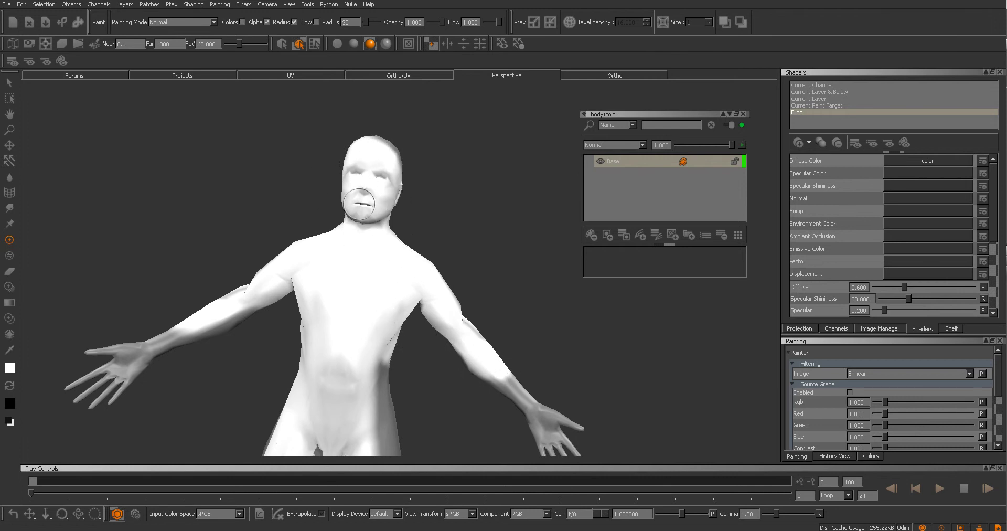
{"action": "mouse_move", "coordinate": [482, 180]}
{"action": "middle_mouse_down"}
{"action": "mouse_move", "coordinate": [454, 194]}
{"action": "mouse_move", "coordinate": [524, 176]}
{"action": "mouse_move", "coordinate": [528, 239]}
{"action": "mouse_move", "coordinate": [528, 178]}
{"action": "mouse_move", "coordinate": [522, 226]}
{"action": "mouse_move", "coordinate": [508, 234]}
{"action": "mouse_move", "coordinate": [514, 133]}
{"action": "middle_mouse_up"}
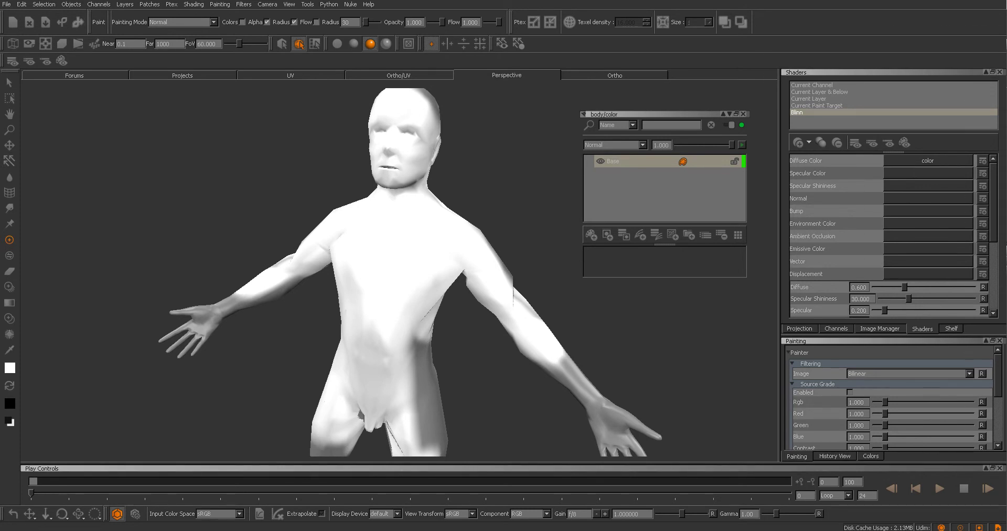
Switch to Adobe Bridge, preview individual alienrun frames in the sequence folder, and move its window away again
{"action": "left_click_drag", "start_coordinate": [1006, 58], "coordinate": [454, 55]}
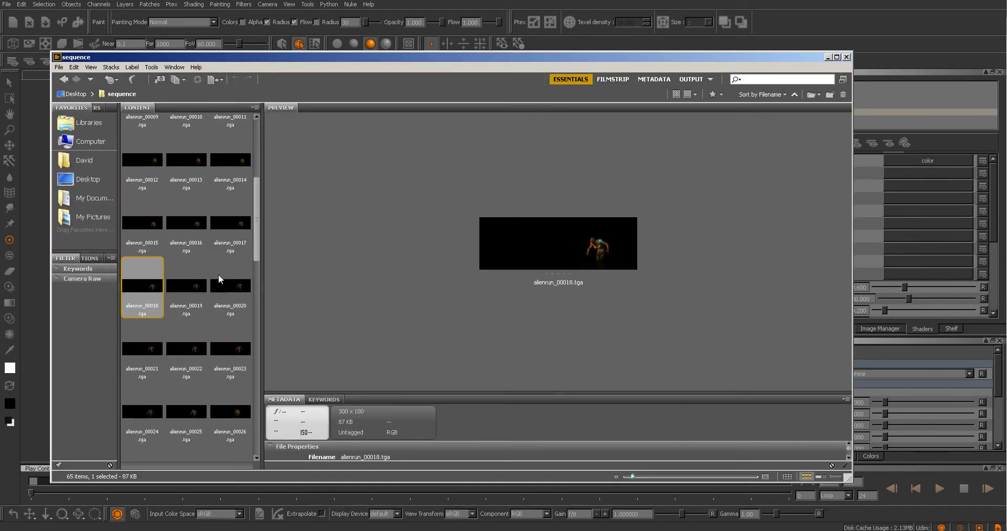
{"action": "left_click", "coordinate": [192, 286]}
{"action": "left_click", "coordinate": [232, 283]}
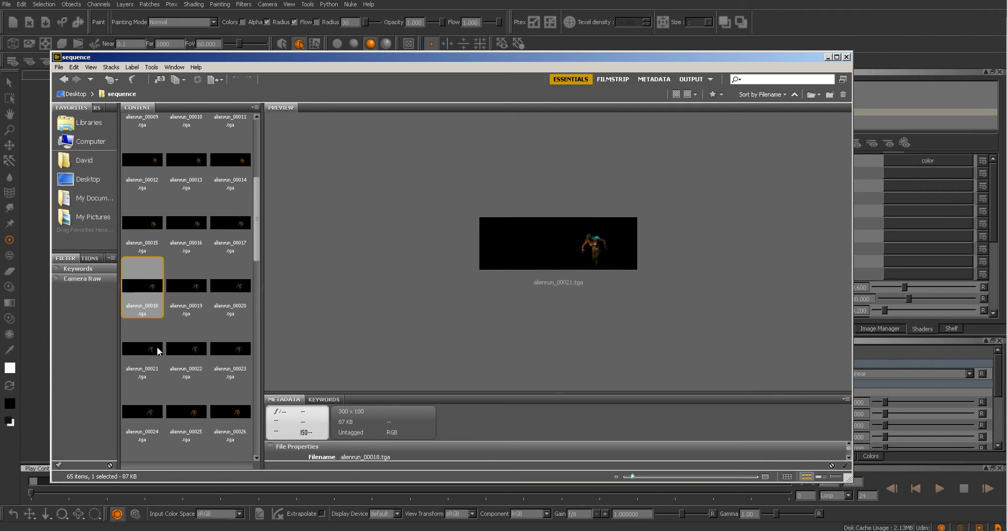
{"action": "mouse_move", "coordinate": [358, 60]}
{"action": "left_mouse_down"}
{"action": "mouse_move", "coordinate": [483, 74]}
{"action": "mouse_move", "coordinate": [353, 68]}
{"action": "left_mouse_up"}
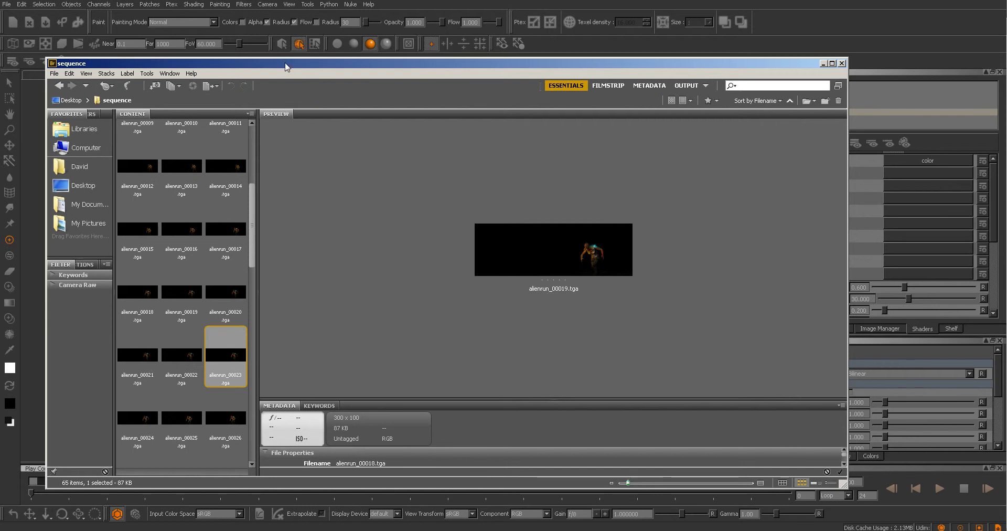
{"action": "left_click_drag", "start_coordinate": [285, 66], "coordinate": [313, 69]}
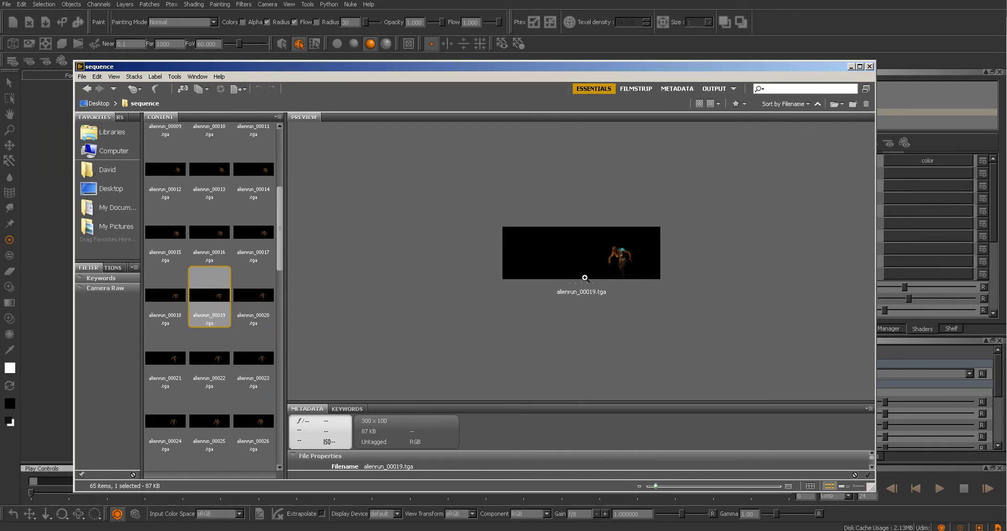
{"action": "left_click_drag", "start_coordinate": [454, 69], "coordinate": [1006, 113]}
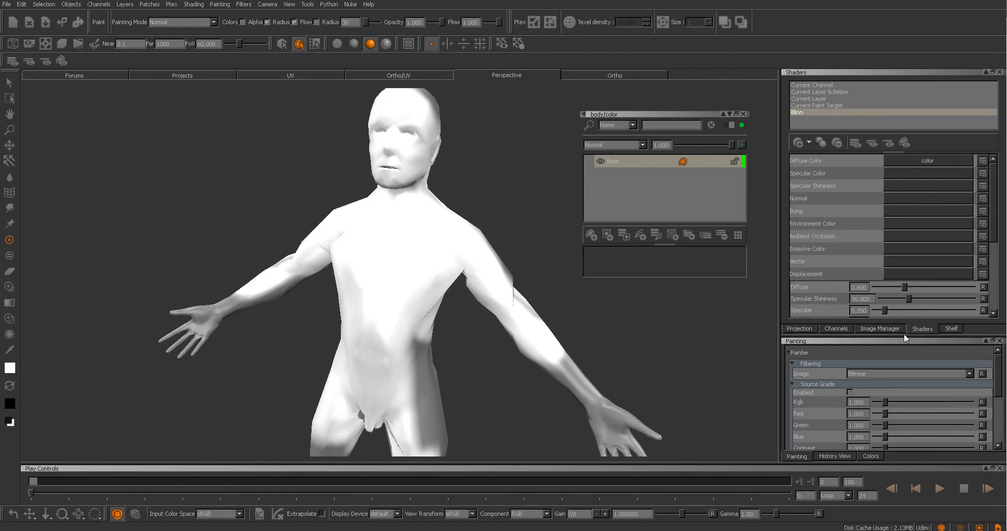
Show the Image Manager palette and look through the list of available palettes
{"action": "left_click", "coordinate": [873, 326]}
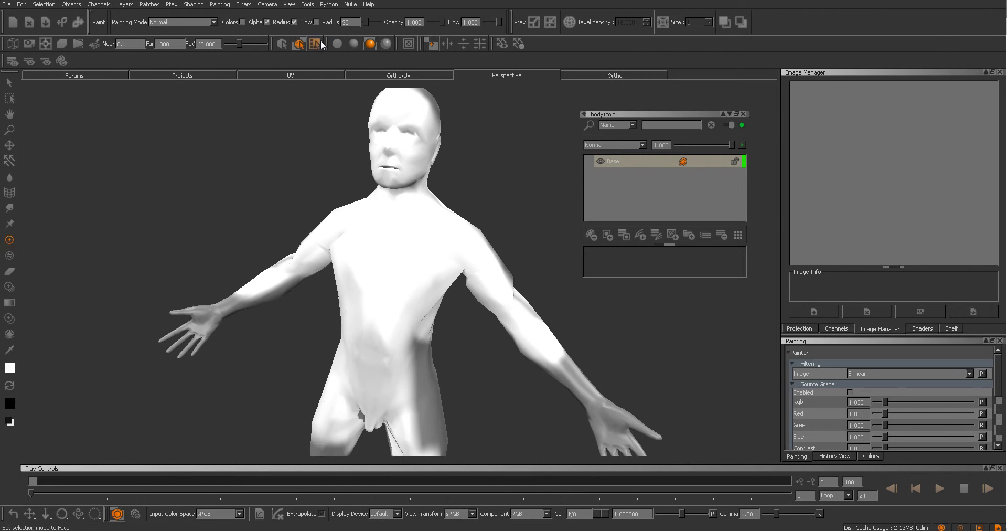
{"action": "left_click", "coordinate": [289, 4]}
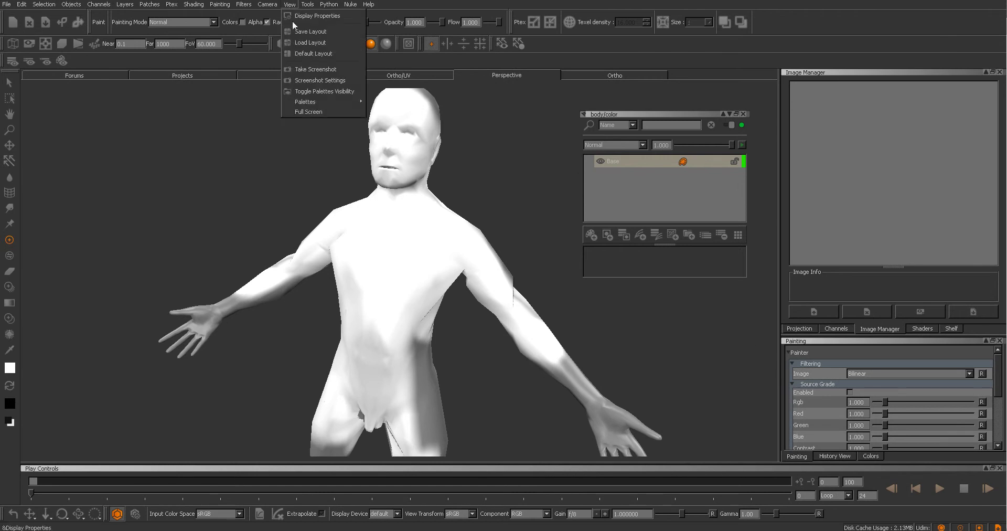
{"action": "mouse_move", "coordinate": [324, 102]}
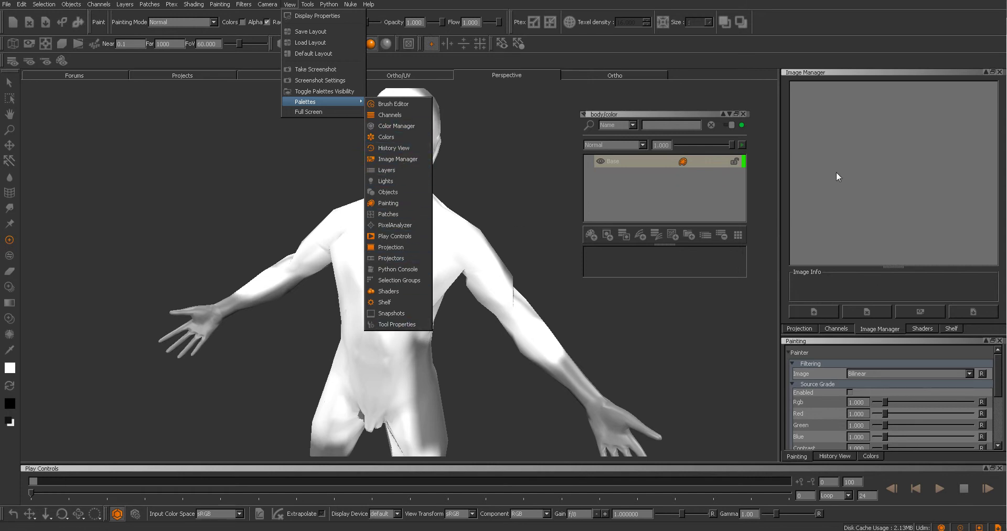
{"action": "left_click", "coordinate": [841, 90]}
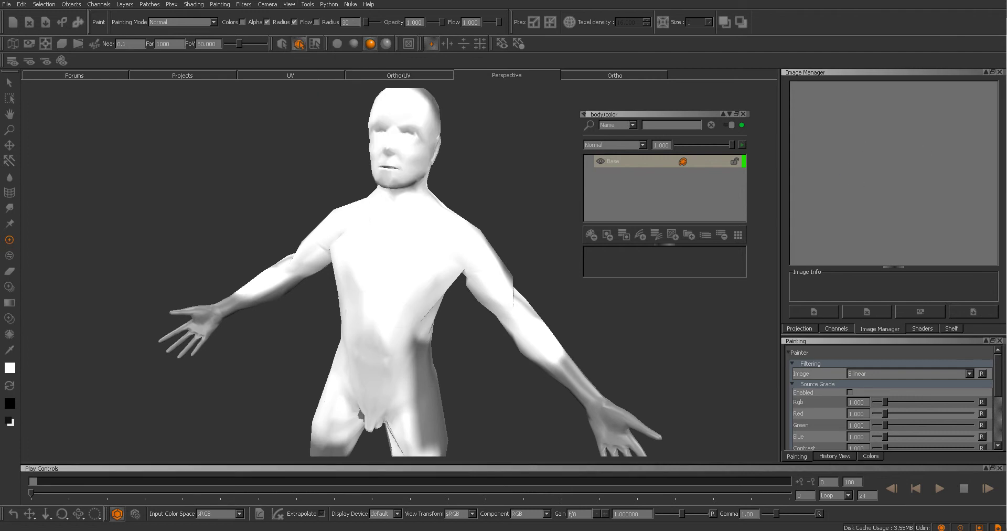
Bring the Adobe Bridge window back over the workspace and widen its thumbnail area to six columns
{"action": "left_click_drag", "start_coordinate": [1006, 93], "coordinate": [223, 44]}
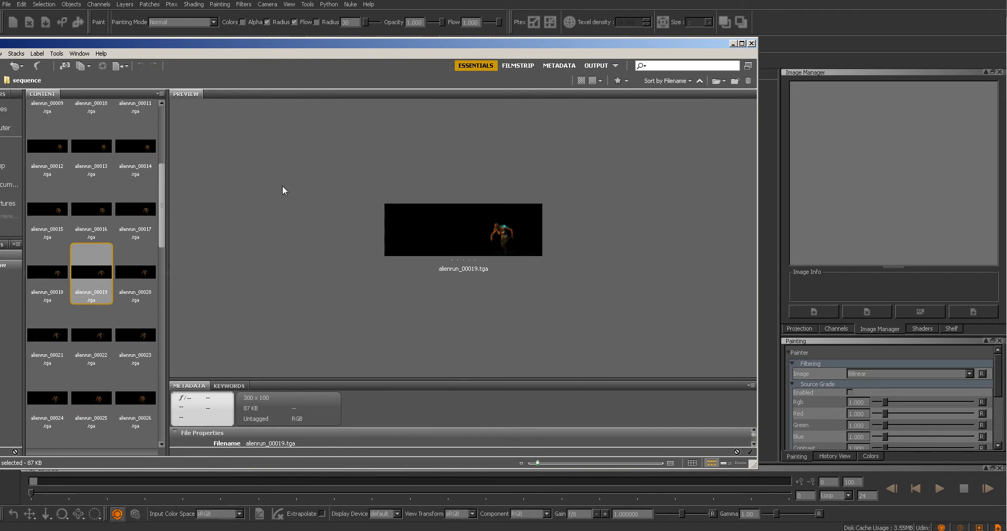
{"action": "left_click_drag", "start_coordinate": [166, 226], "coordinate": [301, 226]}
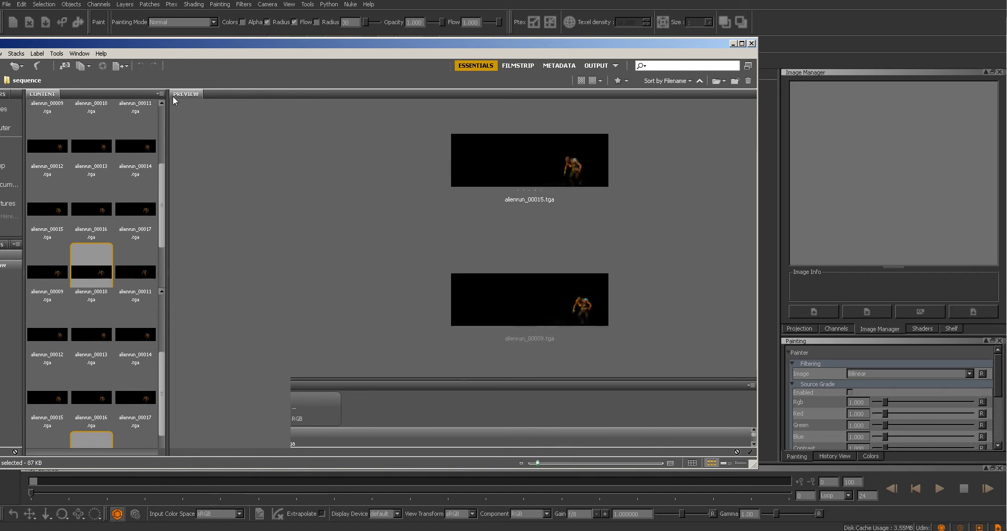
{"action": "left_click_drag", "start_coordinate": [174, 48], "coordinate": [238, 69]}
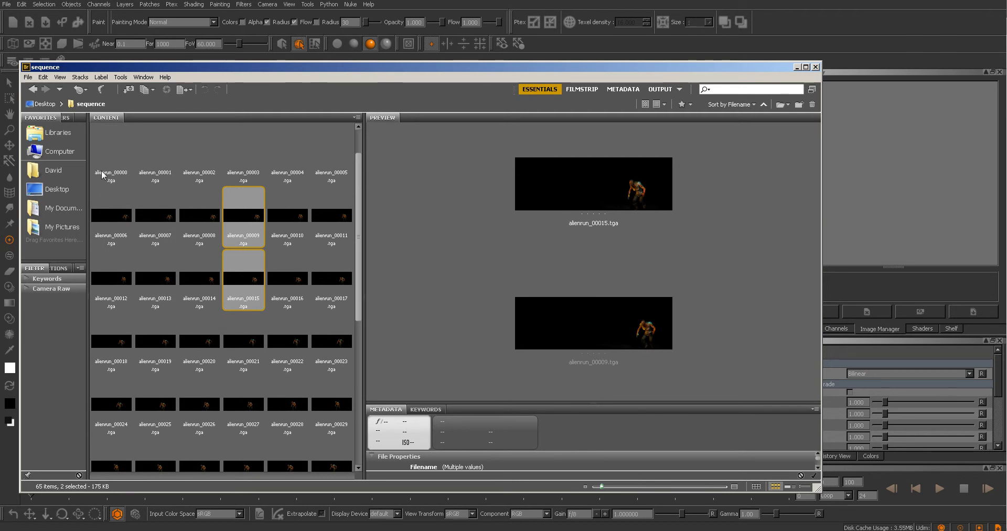
Select the image sequence frames alienrun_00000.tga through alienrun_00035.tga
{"action": "left_click", "coordinate": [103, 175]}
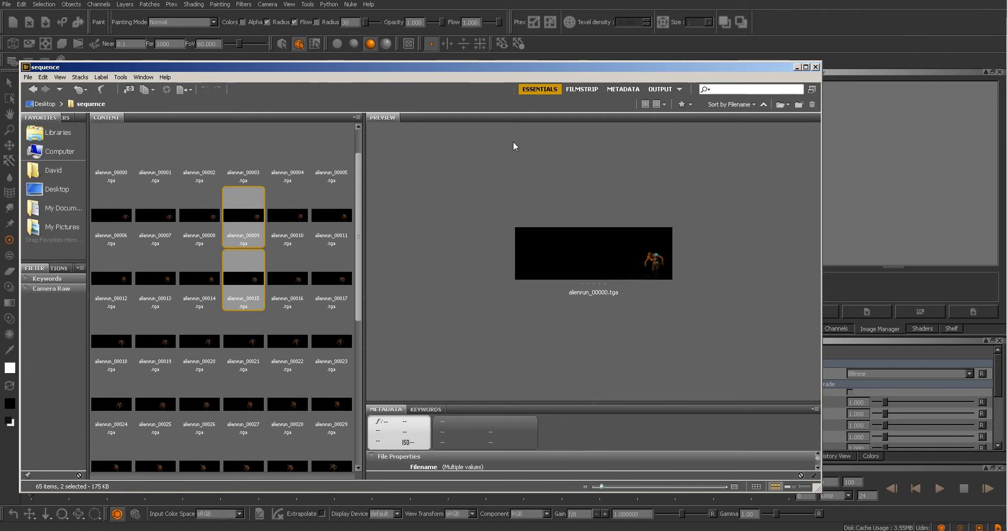
{"action": "key", "text": "alt+Tab"}
{"action": "key", "text": "alt+Tab"}
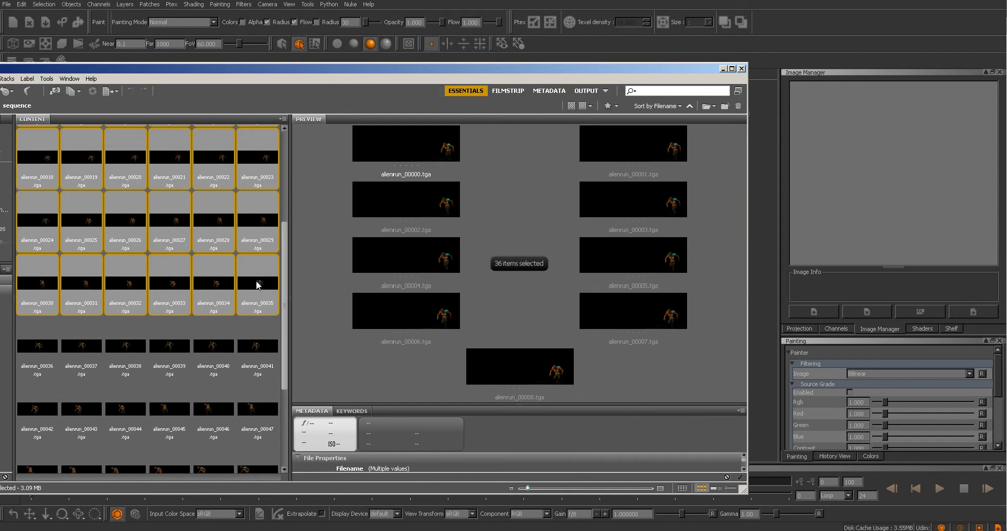
Load the selected alienrun frames into the Image Manager and close the Adobe Bridge window
{"action": "left_click_drag", "start_coordinate": [258, 284], "coordinate": [874, 153]}
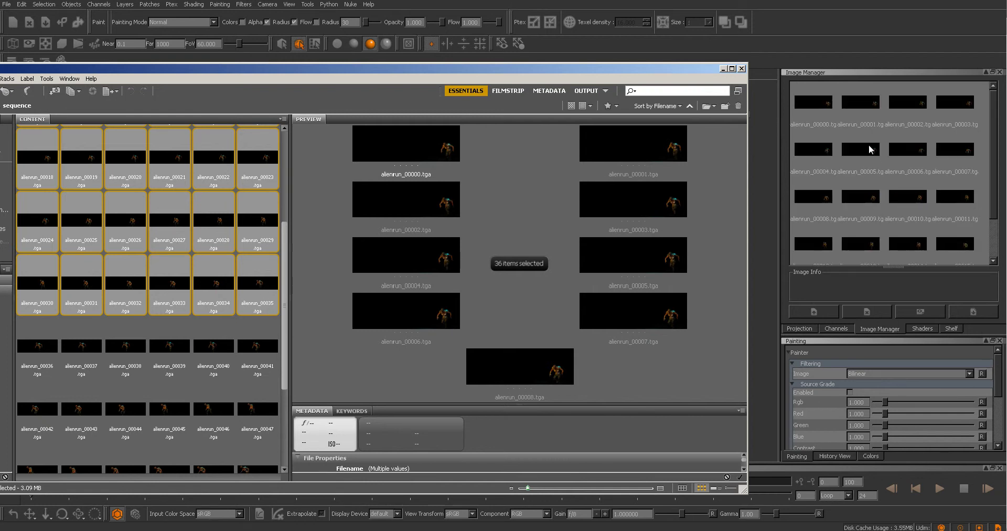
{"action": "left_click", "coordinate": [742, 69]}
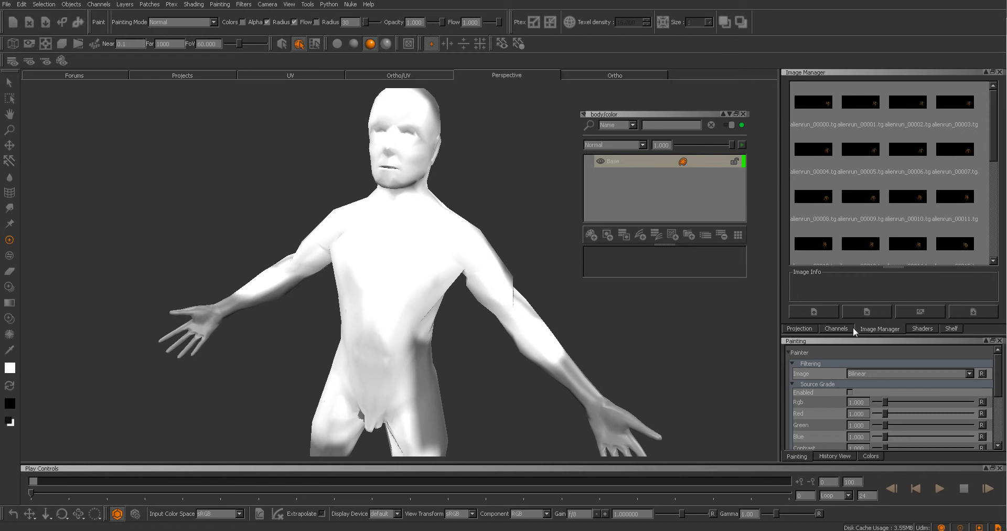
Add a new paint layer above Base in the color channel and name it animated
{"action": "left_click", "coordinate": [834, 328]}
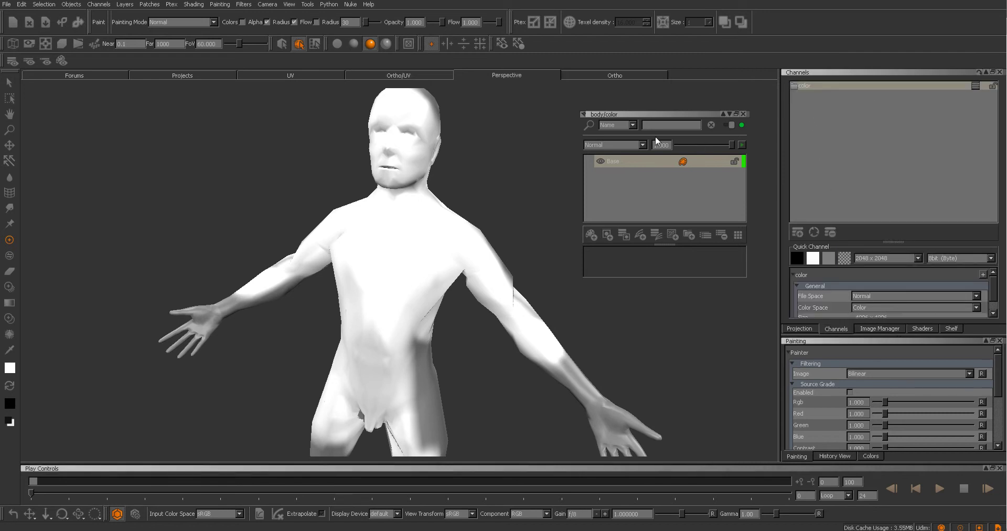
{"action": "left_click", "coordinate": [591, 236]}
{"action": "double_click", "coordinate": [615, 163]}
{"action": "type", "text": "animated"}
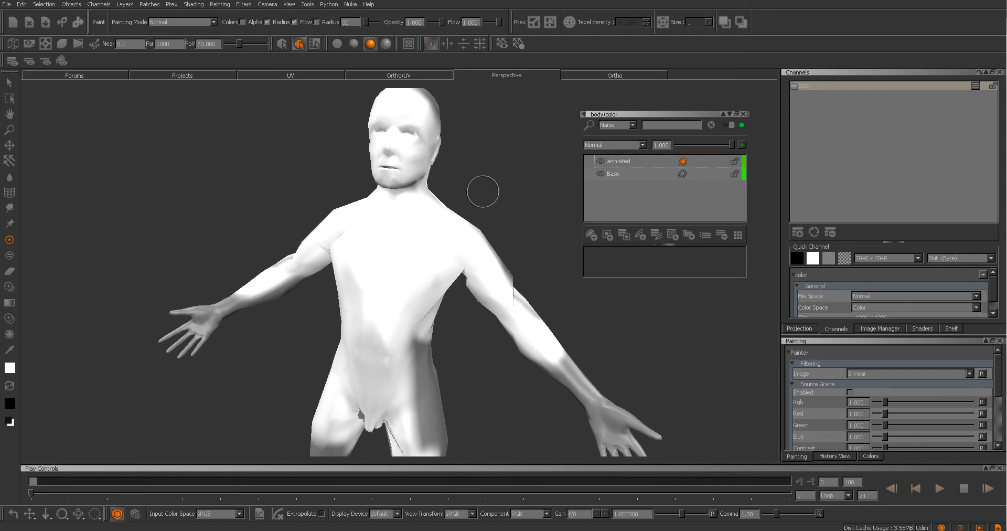
Check where the Play Controls palette is found in the list of available palettes
{"action": "mouse_move", "coordinate": [483, 191]}
{"action": "left_mouse_down", "text": "ctrl"}
{"action": "mouse_move", "coordinate": [481, 247]}
{"action": "mouse_move", "coordinate": [516, 222]}
{"action": "mouse_move", "coordinate": [488, 242]}
{"action": "mouse_move", "coordinate": [464, 236]}
{"action": "left_mouse_up", "text": "ctrl"}
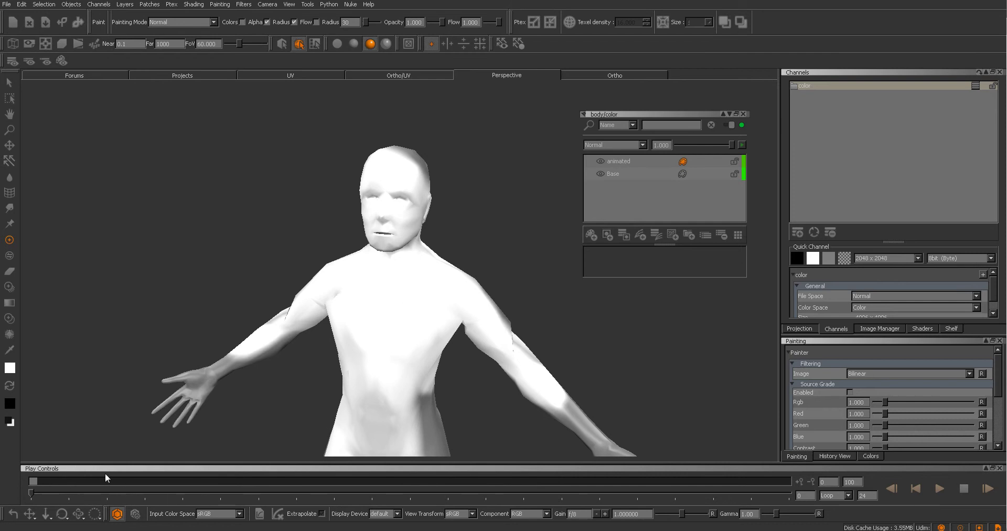
{"action": "left_click", "coordinate": [287, 5]}
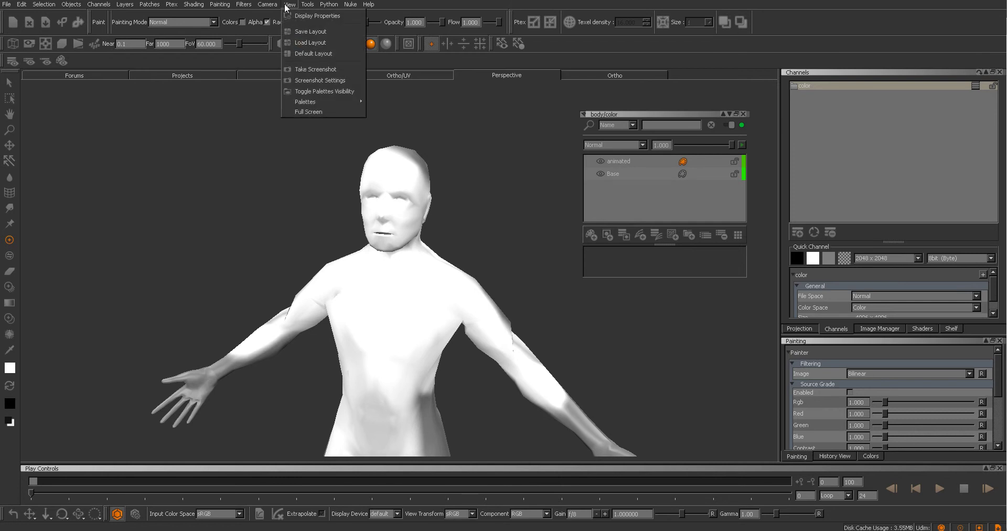
{"action": "mouse_move", "coordinate": [317, 102]}
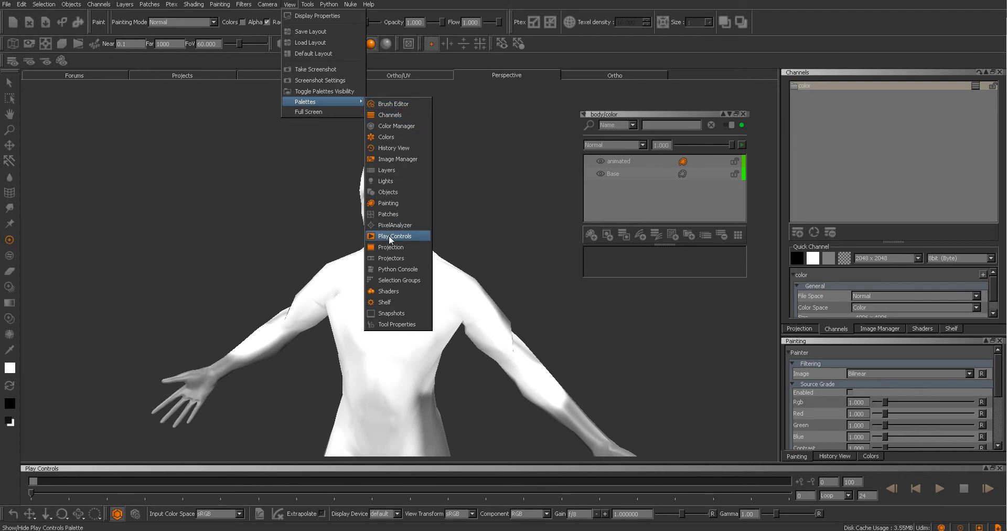
{"action": "left_click", "coordinate": [33, 476]}
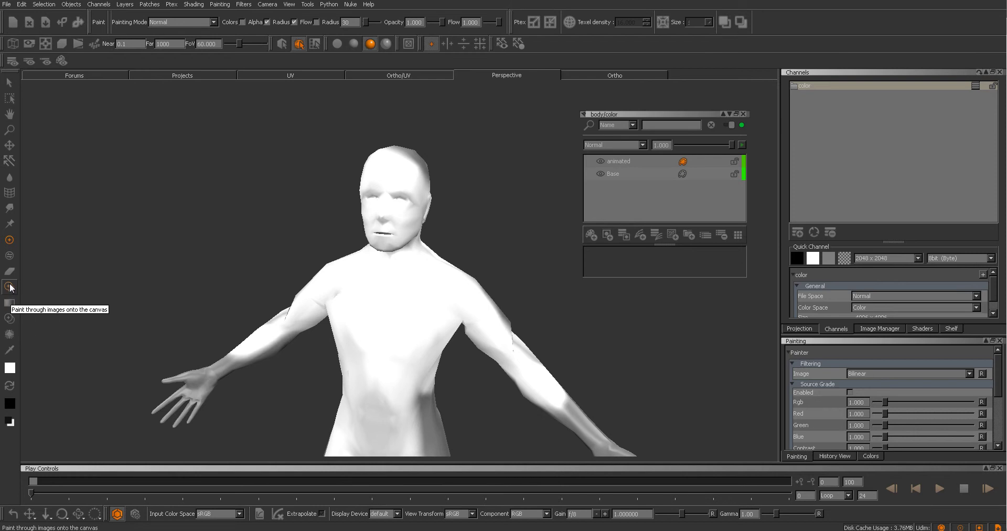
Look at the body's UV layout and return to the Perspective view of the upper body
{"action": "left_click", "coordinate": [303, 75]}
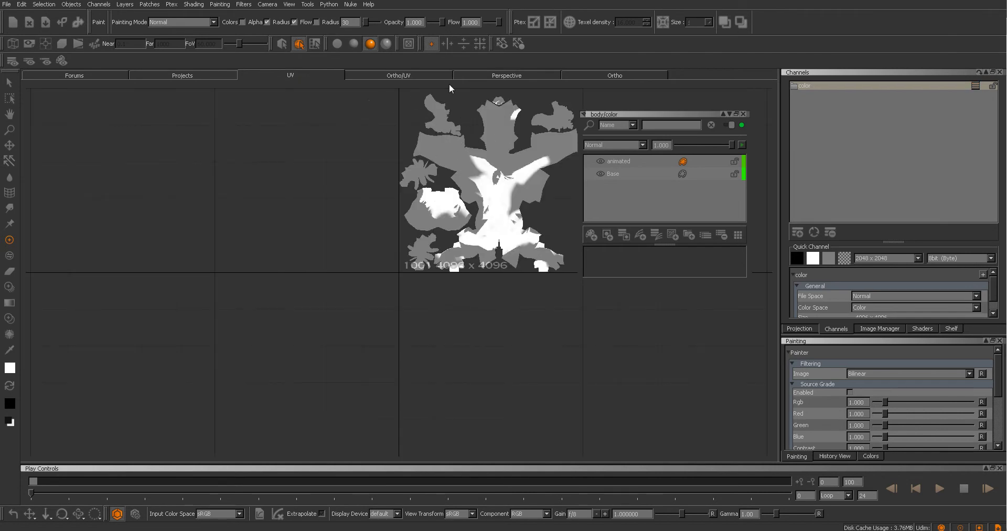
{"action": "left_click", "coordinate": [481, 76]}
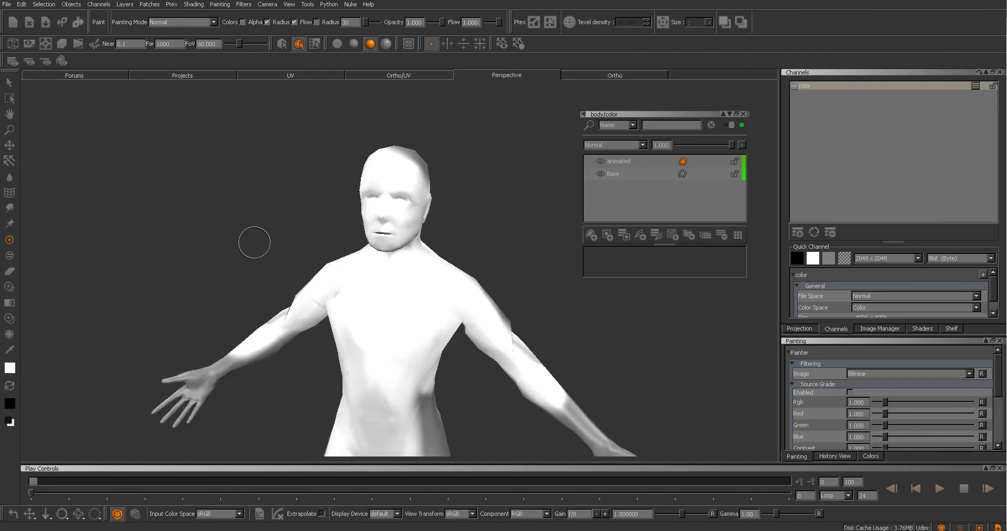
{"action": "scroll", "coordinate": [257, 239], "scroll_direction": "up", "scroll_amount": 2}
{"action": "mouse_move", "coordinate": [258, 238]}
{"action": "left_mouse_down", "text": "alt"}
{"action": "mouse_move", "coordinate": [277, 227]}
{"action": "mouse_move", "coordinate": [259, 242]}
{"action": "mouse_move", "coordinate": [242, 236]}
{"action": "left_mouse_up", "text": "alt"}
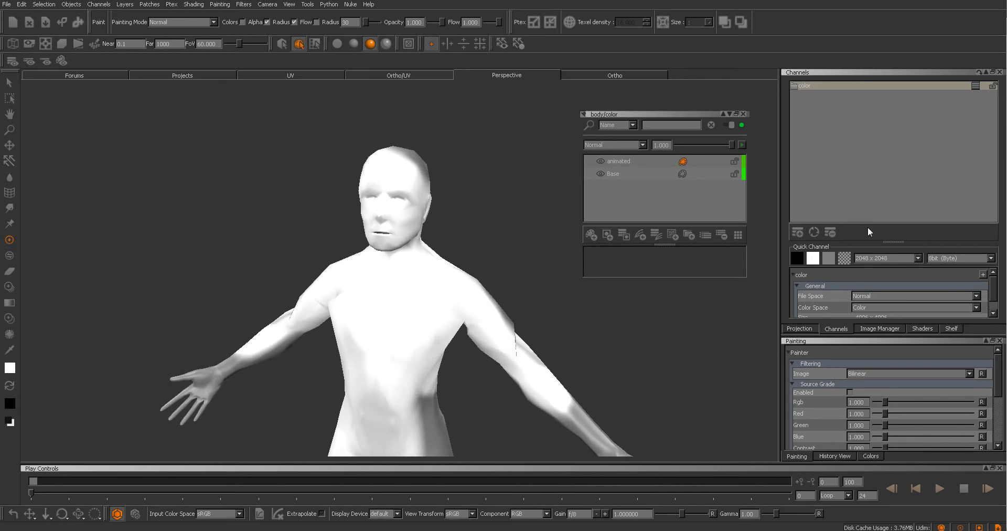
Load alienrun_00000.tga for Paint Through, position it across the upper chest and paint it on with an enlarged brush
{"action": "left_click", "coordinate": [878, 328]}
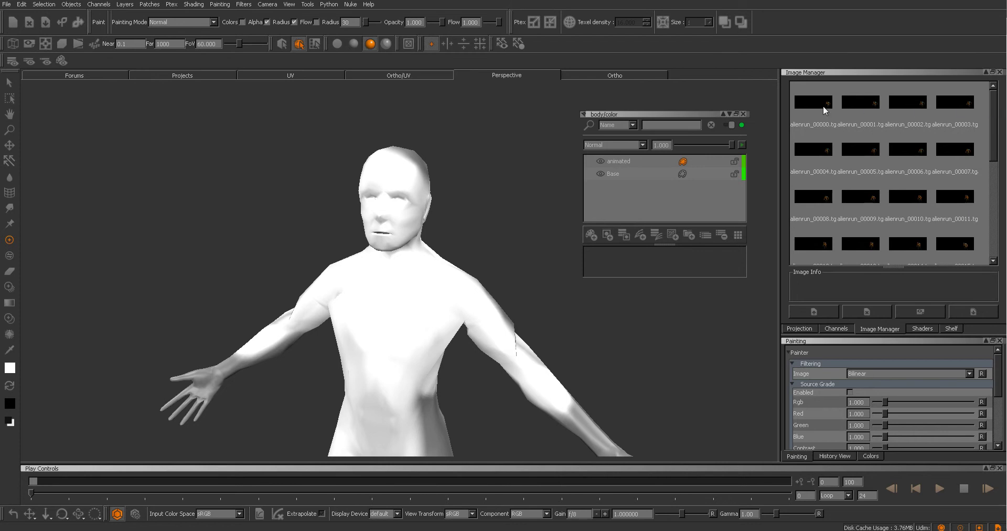
{"action": "mouse_move", "coordinate": [822, 107]}
{"action": "left_mouse_down"}
{"action": "mouse_move", "coordinate": [783, 113]}
{"action": "mouse_move", "coordinate": [369, 292]}
{"action": "left_mouse_up"}
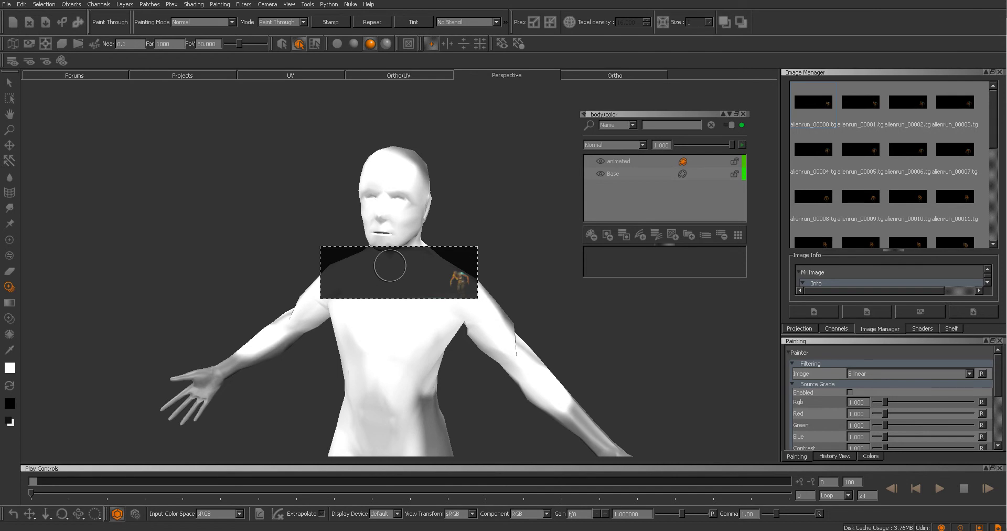
{"action": "mouse_move", "coordinate": [395, 263]}
{"action": "left_mouse_down"}
{"action": "mouse_move", "coordinate": [370, 275]}
{"action": "mouse_move", "coordinate": [394, 287]}
{"action": "left_mouse_up"}
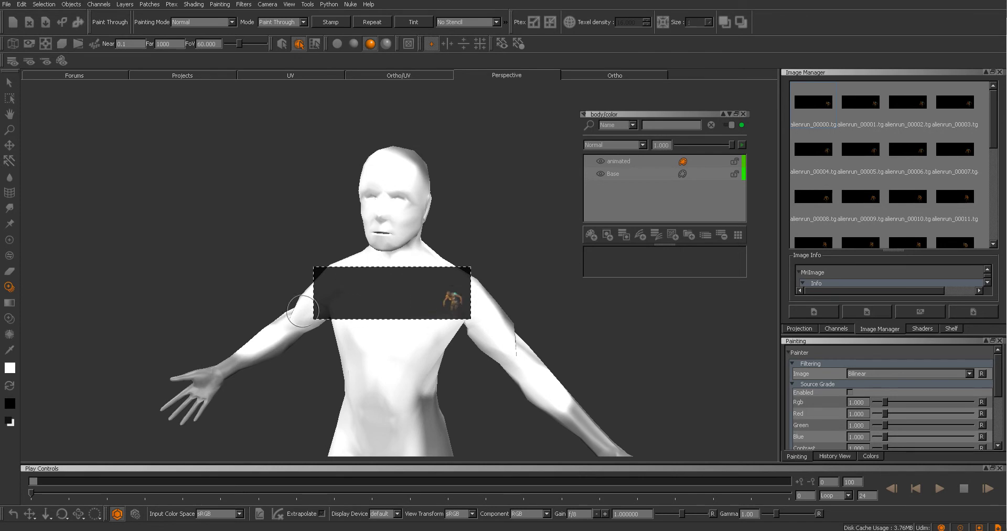
{"action": "key", "text": "r"}
{"action": "left_click_drag", "start_coordinate": [311, 307], "coordinate": [490, 308]}
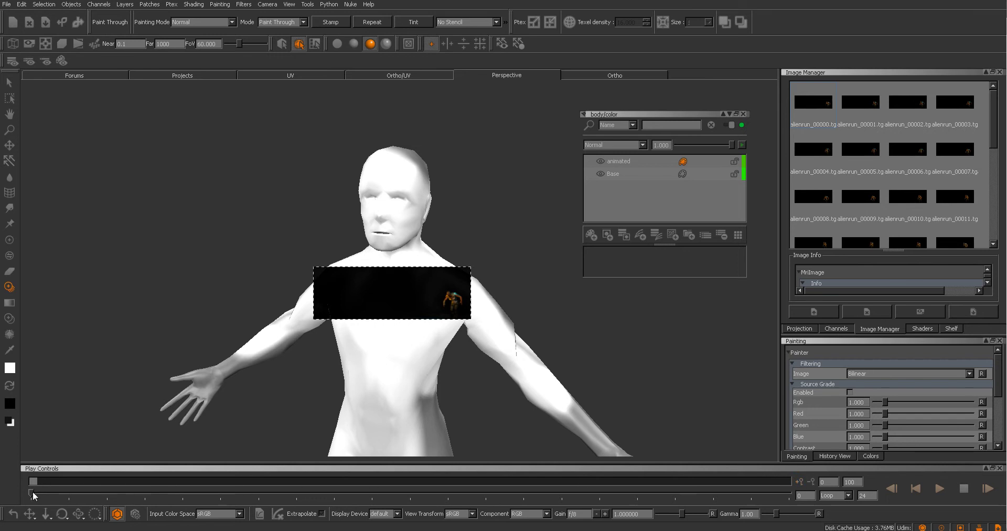
Advance to frame 1, paint alienrun_00001.tga through onto the chest and set a keyframe
{"action": "left_click_drag", "start_coordinate": [35, 492], "coordinate": [39, 492]}
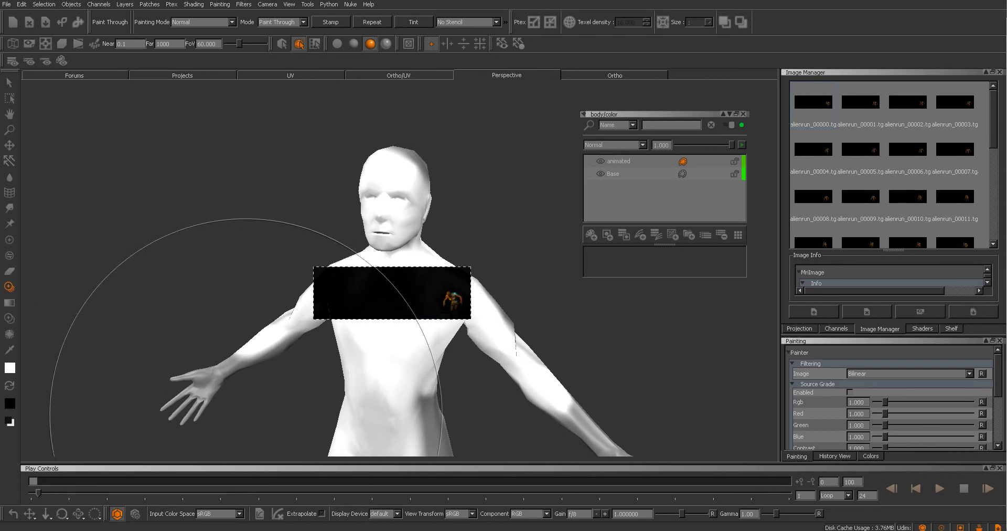
{"action": "mouse_move", "coordinate": [865, 108]}
{"action": "left_mouse_down"}
{"action": "mouse_move", "coordinate": [674, 191]}
{"action": "mouse_move", "coordinate": [427, 277]}
{"action": "mouse_move", "coordinate": [423, 268]}
{"action": "left_mouse_up"}
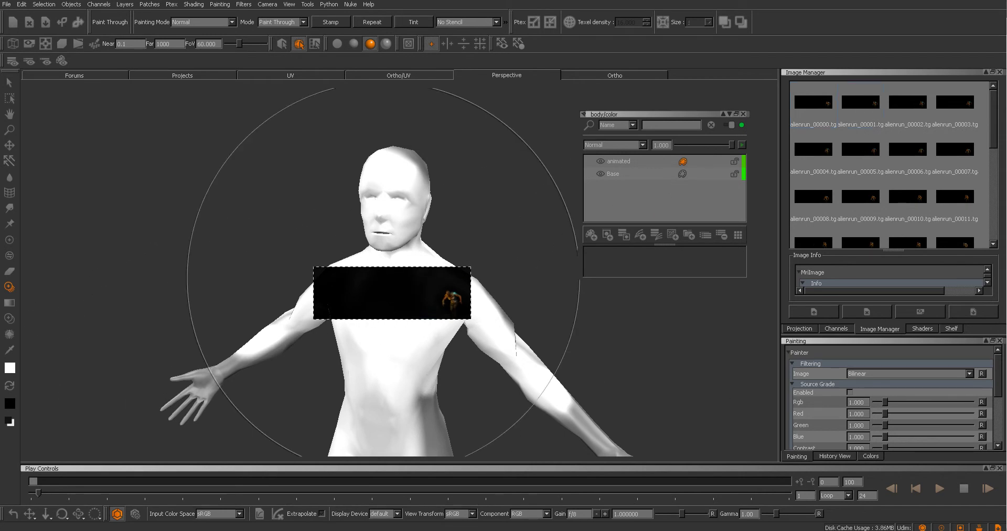
{"action": "key", "text": "Escape"}
{"action": "mouse_move", "coordinate": [465, 277]}
{"action": "left_mouse_down"}
{"action": "mouse_move", "coordinate": [313, 294]}
{"action": "mouse_move", "coordinate": [481, 284]}
{"action": "left_mouse_up"}
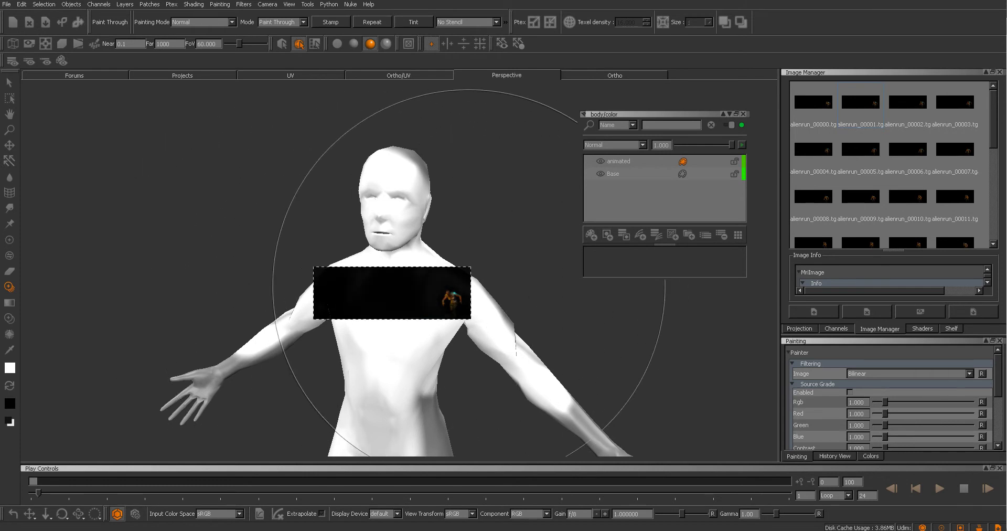
{"action": "left_click", "coordinate": [800, 482]}
Return to frame 0 and preview alienrun_00000.tga in its own image window
{"action": "mouse_move", "coordinate": [39, 493]}
{"action": "left_mouse_down"}
{"action": "mouse_move", "coordinate": [29, 495]}
{"action": "mouse_move", "coordinate": [48, 497]}
{"action": "mouse_move", "coordinate": [31, 495]}
{"action": "left_mouse_up"}
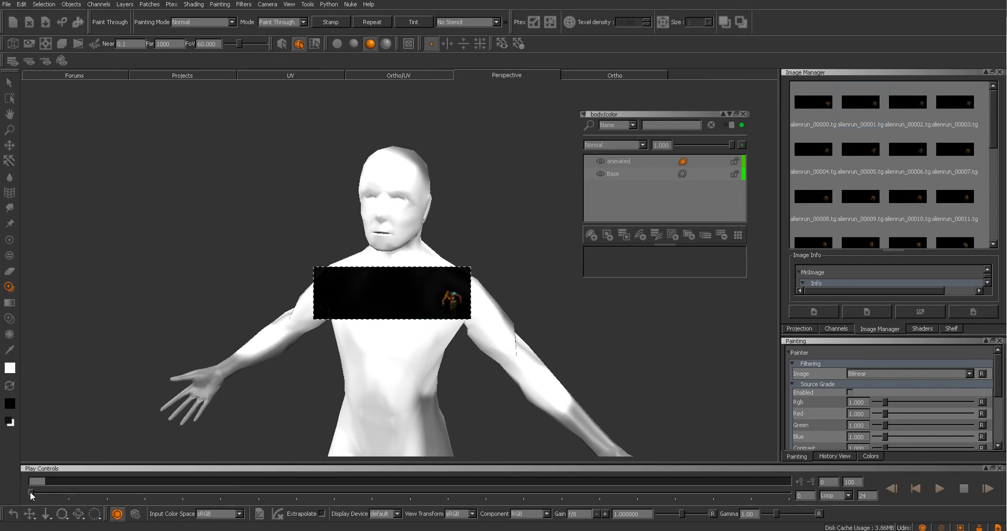
{"action": "double_click", "coordinate": [812, 102]}
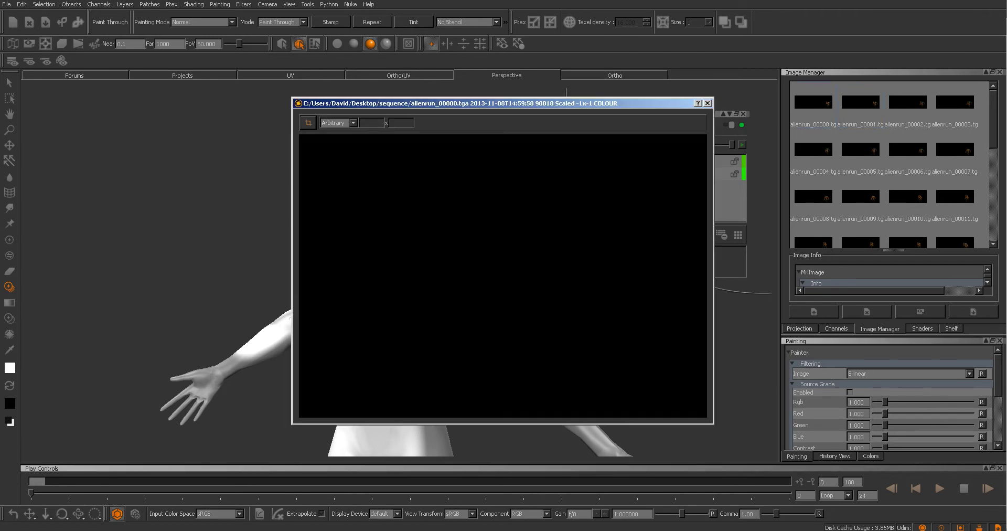
{"action": "left_click", "coordinate": [707, 103]}
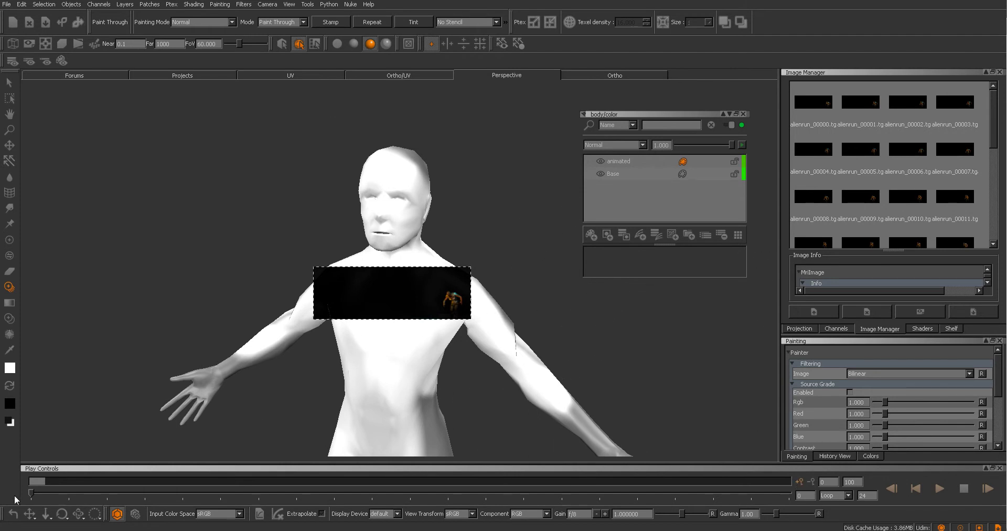
Scrub between the first frames and paint alienrun_00002.tga through onto the chest at frame 2
{"action": "left_click_drag", "start_coordinate": [31, 492], "coordinate": [42, 494]}
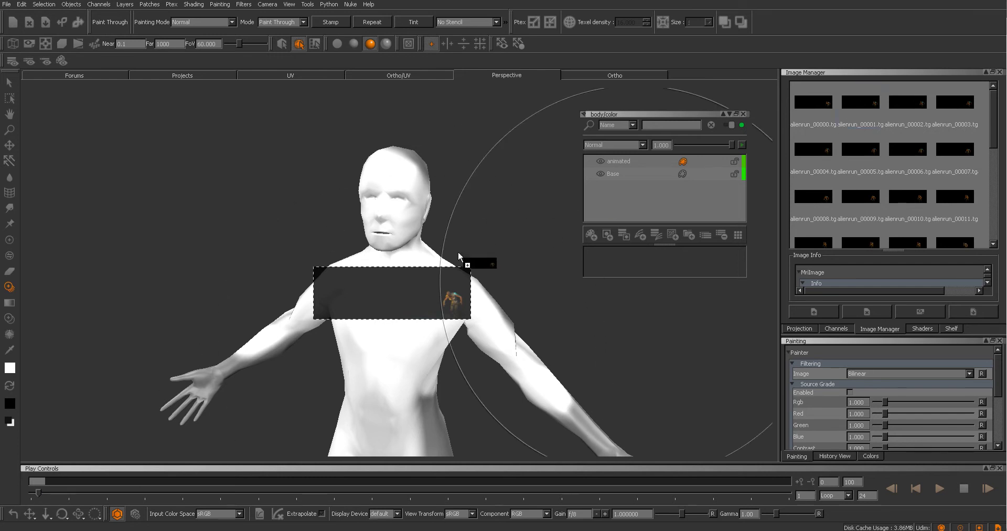
{"action": "key", "text": "b"}
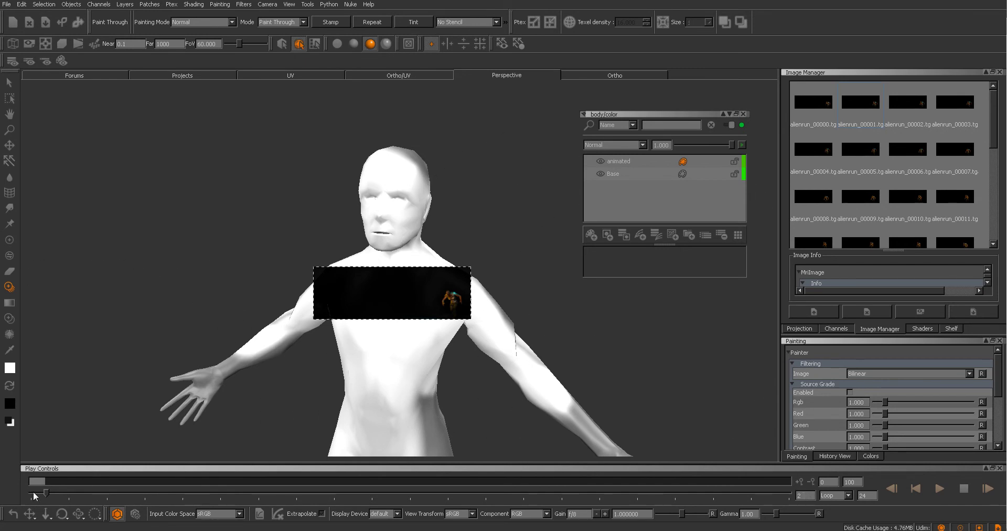
{"action": "left_click_drag", "start_coordinate": [46, 491], "coordinate": [31, 492]}
{"action": "left_click_drag", "start_coordinate": [29, 492], "coordinate": [38, 494]}
{"action": "left_click_drag", "start_coordinate": [43, 496], "coordinate": [45, 497]}
{"action": "left_click", "coordinate": [908, 106]}
{"action": "left_click", "coordinate": [430, 292]}
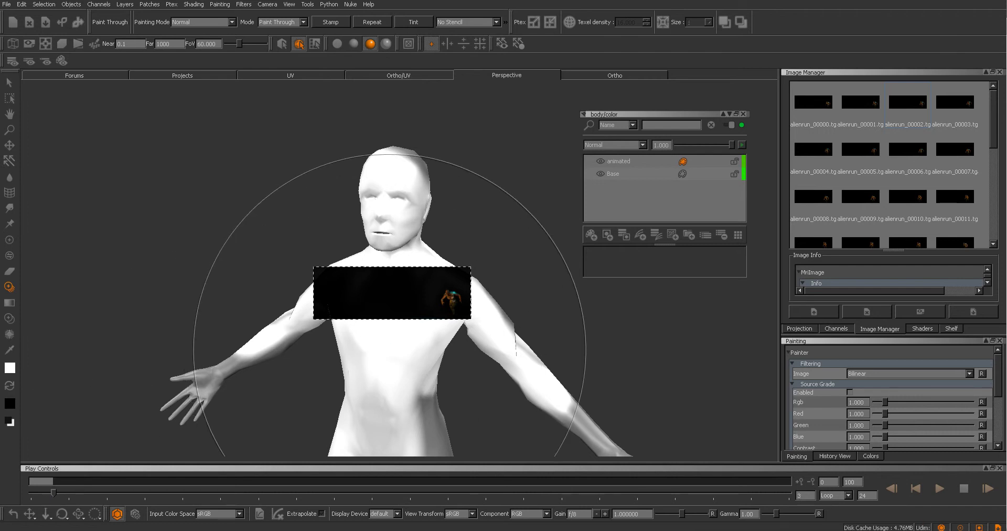
Scrub back through the painted frames and paint alienrun_00003.tga through onto the chest at frame 3
{"action": "left_click_drag", "start_coordinate": [50, 497], "coordinate": [23, 494]}
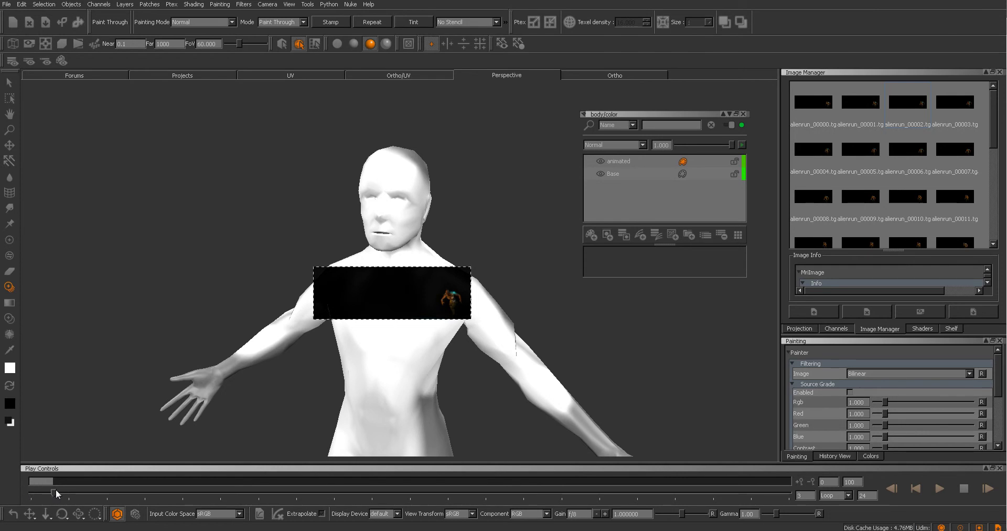
{"action": "mouse_move", "coordinate": [955, 105]}
{"action": "left_mouse_down"}
{"action": "mouse_move", "coordinate": [531, 259]}
{"action": "mouse_move", "coordinate": [389, 288]}
{"action": "left_mouse_up"}
{"action": "mouse_move", "coordinate": [493, 280]}
{"action": "left_mouse_down"}
{"action": "mouse_move", "coordinate": [239, 283]}
{"action": "mouse_move", "coordinate": [447, 284]}
{"action": "left_mouse_up"}
{"action": "key", "text": "b"}
Advance to frame 4 and paint alienrun_00022.tga from the Image Manager through onto the chest
{"action": "mouse_move", "coordinate": [55, 495]}
{"action": "left_mouse_down"}
{"action": "mouse_move", "coordinate": [30, 496]}
{"action": "mouse_move", "coordinate": [64, 494]}
{"action": "left_mouse_up"}
{"action": "left_click_drag", "start_coordinate": [992, 142], "coordinate": [991, 209]}
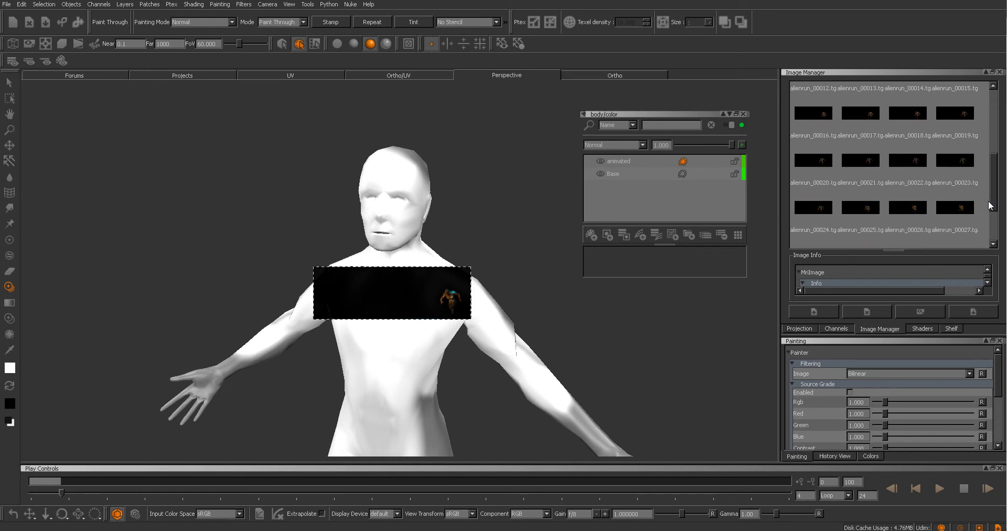
{"action": "left_click_drag", "start_coordinate": [903, 166], "coordinate": [374, 283]}
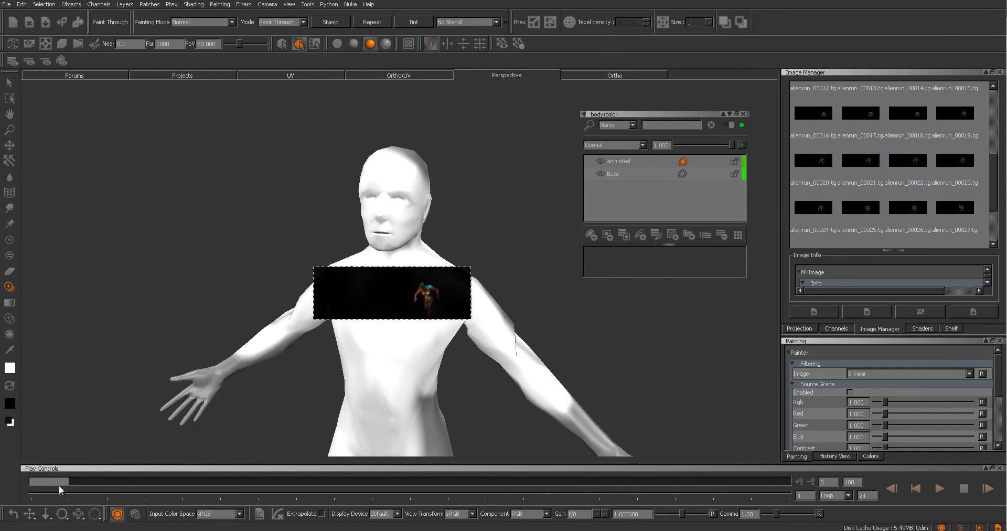
Advance to frame 6, check the result with the Paint tool, and paint alienrun_00035.tga through onto the chest
{"action": "mouse_move", "coordinate": [60, 493]}
{"action": "left_mouse_down"}
{"action": "mouse_move", "coordinate": [24, 493]}
{"action": "mouse_move", "coordinate": [76, 494]}
{"action": "left_mouse_up"}
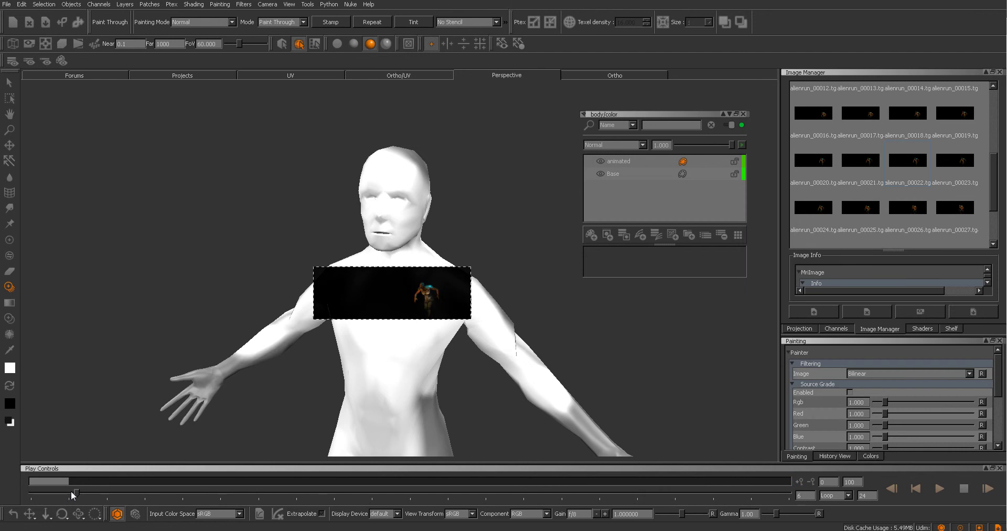
{"action": "left_click", "coordinate": [9, 254]}
{"action": "mouse_move", "coordinate": [76, 493]}
{"action": "left_mouse_down"}
{"action": "mouse_move", "coordinate": [26, 490]}
{"action": "mouse_move", "coordinate": [71, 496]}
{"action": "left_mouse_up"}
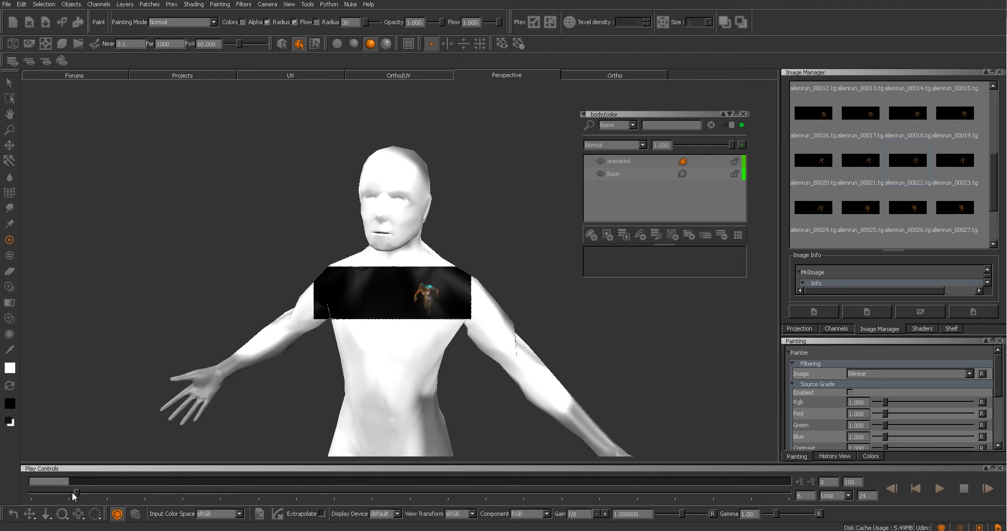
{"action": "left_click", "coordinate": [10, 287]}
{"action": "left_click_drag", "start_coordinate": [989, 181], "coordinate": [989, 219]}
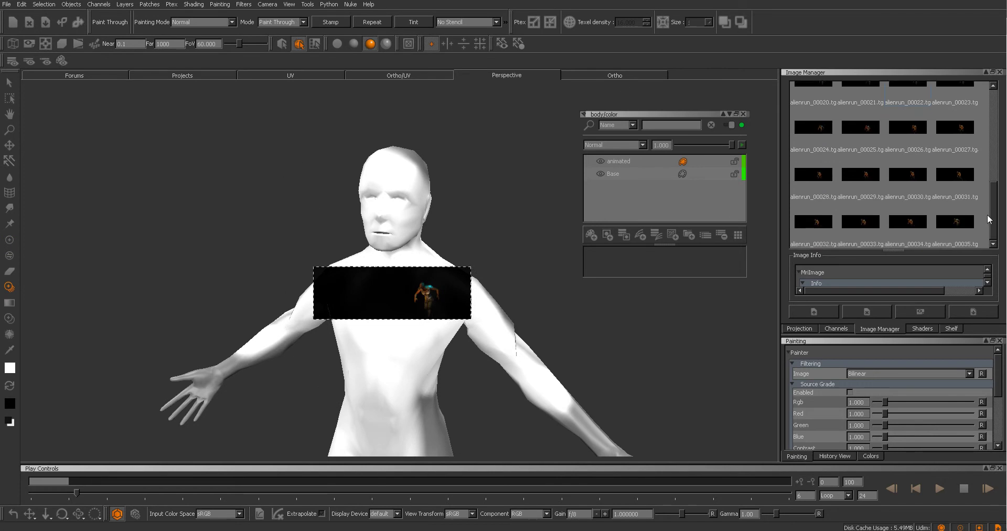
{"action": "left_click", "coordinate": [953, 227]}
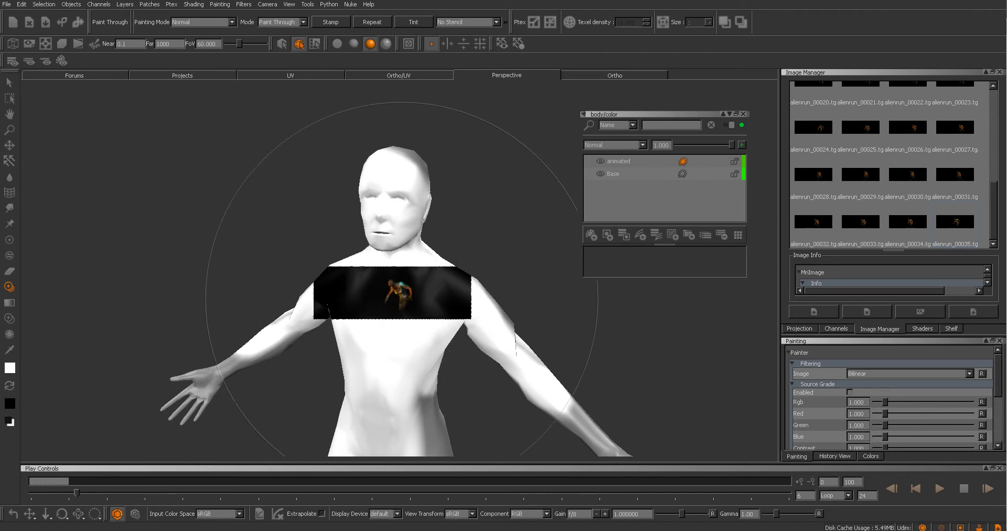
{"action": "left_click", "coordinate": [343, 283]}
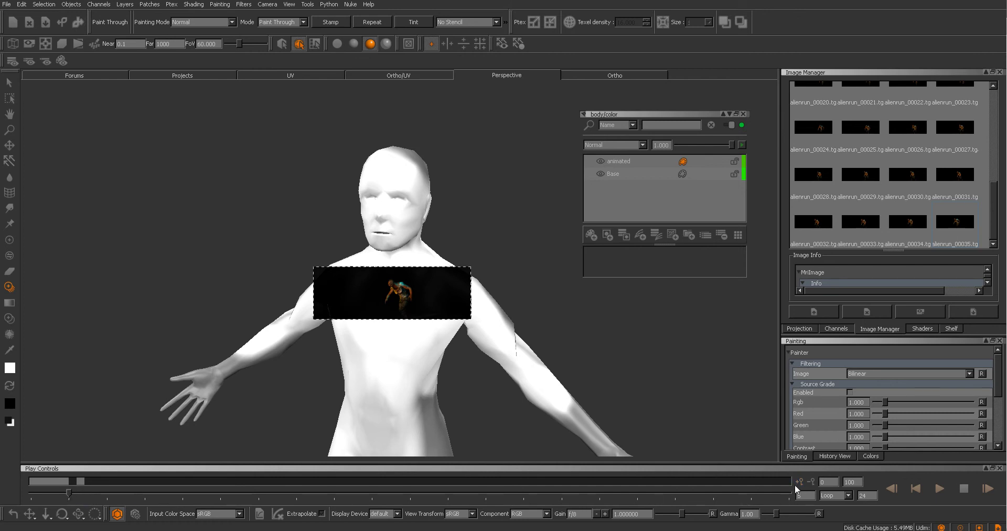
Scrub from frame 9 back to frame 0 with the Paint tool active and show the model's UV layout
{"action": "mouse_move", "coordinate": [68, 493]}
{"action": "left_mouse_down"}
{"action": "mouse_move", "coordinate": [97, 493]}
{"action": "mouse_move", "coordinate": [48, 493]}
{"action": "mouse_move", "coordinate": [98, 493]}
{"action": "left_mouse_up"}
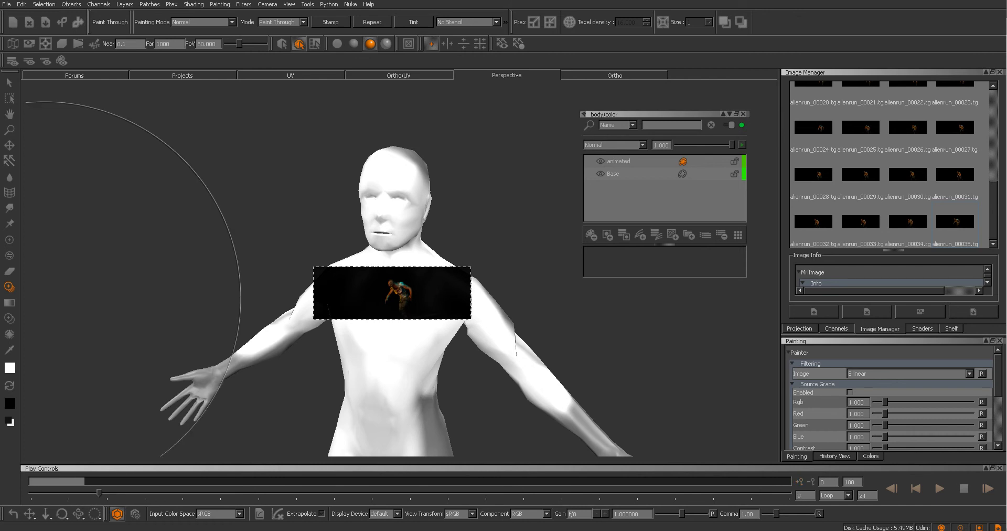
{"action": "left_click", "coordinate": [10, 241]}
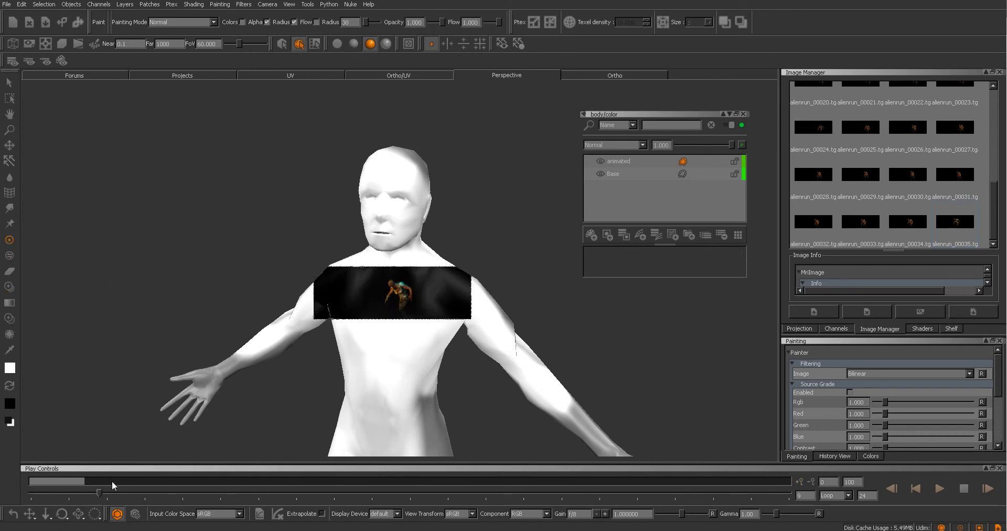
{"action": "left_click_drag", "start_coordinate": [99, 493], "coordinate": [31, 492]}
{"action": "left_click", "coordinate": [317, 77]}
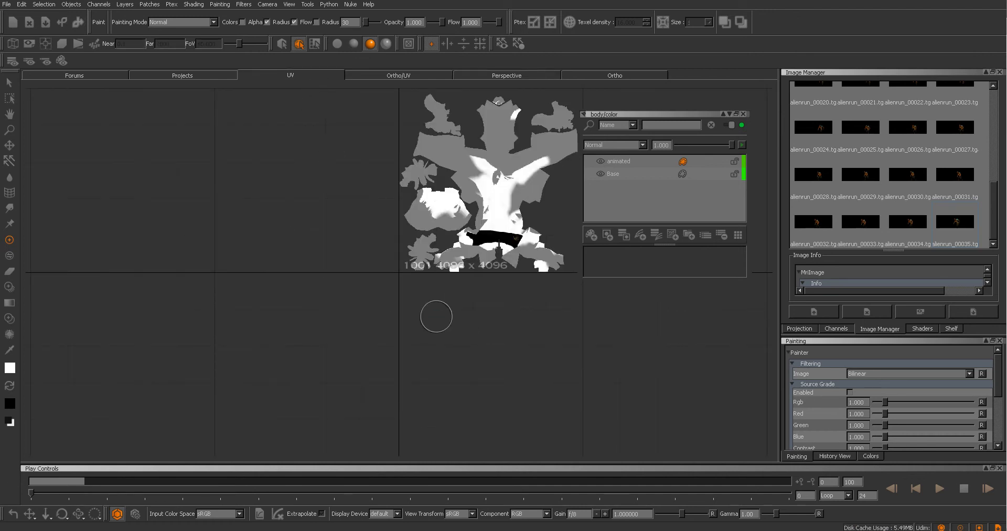
Add a mask to the animated layer with the chest area framed in the UV view at frame 0
{"action": "right_click_drag", "start_coordinate": [471, 311], "coordinate": [555, 306], "text": "alt"}
{"action": "middle_click_drag", "start_coordinate": [495, 322], "coordinate": [264, 390], "text": "alt"}
{"action": "mouse_move", "coordinate": [263, 390]}
{"action": "right_mouse_down", "text": "alt"}
{"action": "mouse_move", "coordinate": [542, 355]}
{"action": "mouse_move", "coordinate": [411, 370]}
{"action": "right_mouse_up", "text": "alt"}
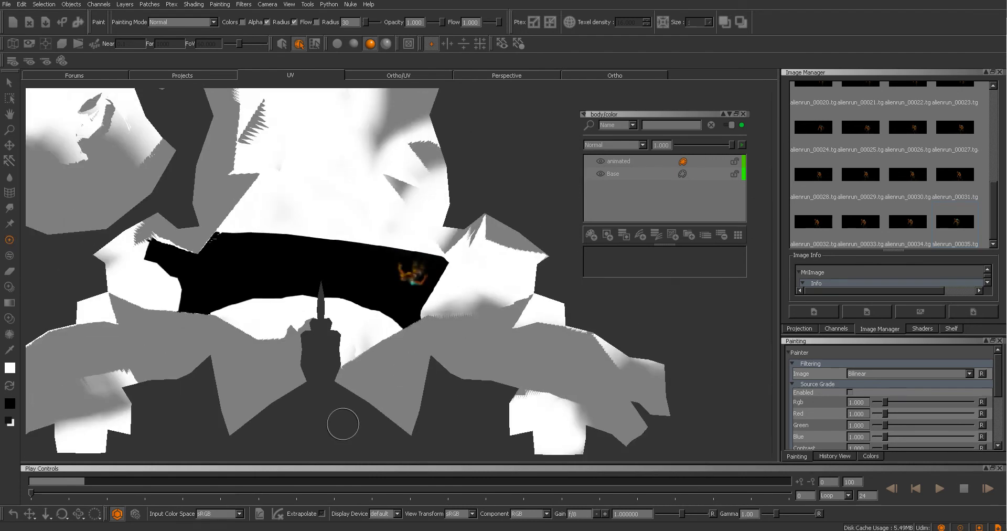
{"action": "mouse_move", "coordinate": [32, 495]}
{"action": "left_mouse_down"}
{"action": "mouse_move", "coordinate": [84, 498]}
{"action": "mouse_move", "coordinate": [32, 498]}
{"action": "left_mouse_up"}
{"action": "left_click", "coordinate": [624, 237]}
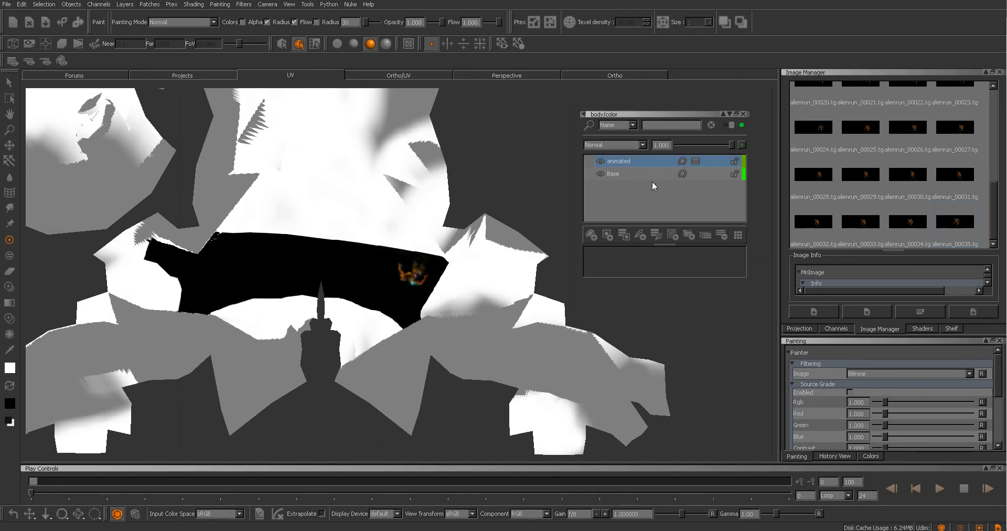
Open the animated layer's mask and paint on it in black to hide the outer edges of the chest image
{"action": "left_click", "coordinate": [696, 163]}
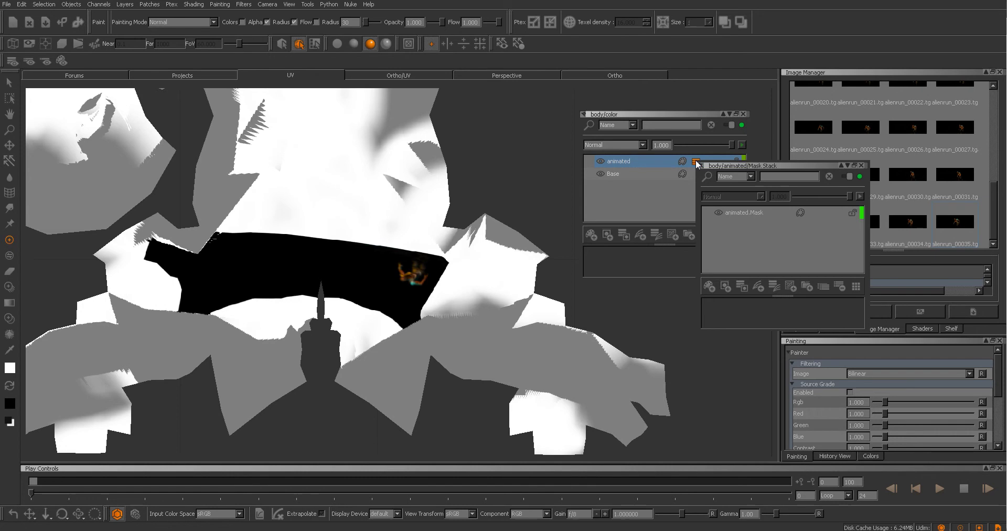
{"action": "left_click", "coordinate": [709, 286]}
{"action": "left_click", "coordinate": [732, 214]}
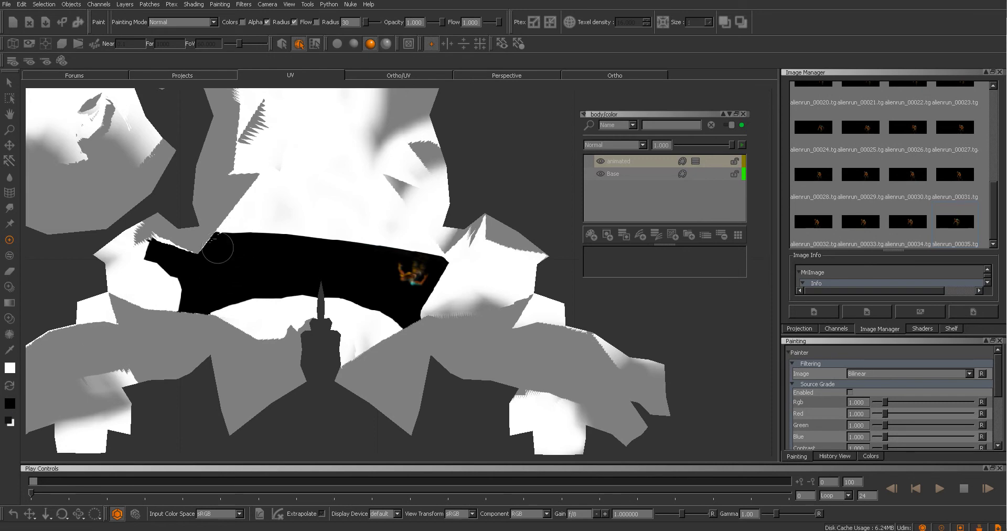
{"action": "left_click", "coordinate": [9, 384]}
{"action": "mouse_move", "coordinate": [190, 250]}
{"action": "left_mouse_down"}
{"action": "mouse_move", "coordinate": [263, 233]}
{"action": "mouse_move", "coordinate": [152, 262]}
{"action": "mouse_move", "coordinate": [204, 267]}
{"action": "mouse_move", "coordinate": [177, 306]}
{"action": "mouse_move", "coordinate": [195, 296]}
{"action": "mouse_move", "coordinate": [228, 315]}
{"action": "mouse_move", "coordinate": [299, 304]}
{"action": "mouse_move", "coordinate": [319, 288]}
{"action": "mouse_move", "coordinate": [328, 304]}
{"action": "mouse_move", "coordinate": [369, 317]}
{"action": "mouse_move", "coordinate": [410, 323]}
{"action": "mouse_move", "coordinate": [381, 318]}
{"action": "mouse_move", "coordinate": [416, 309]}
{"action": "mouse_move", "coordinate": [409, 323]}
{"action": "left_mouse_up"}
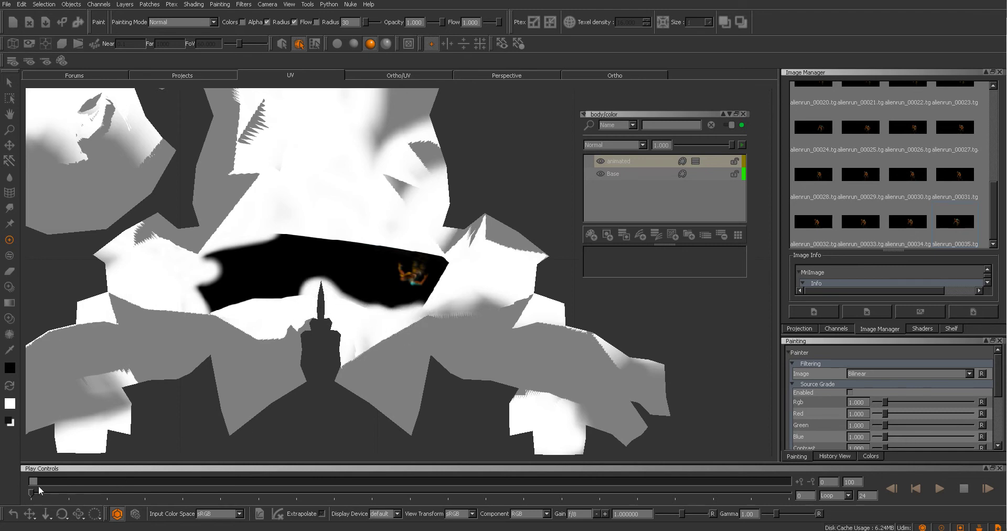
Move to frame 4, paint white on the mask to restore part of the image, and check the chest in perspective
{"action": "left_click_drag", "start_coordinate": [32, 494], "coordinate": [65, 494]}
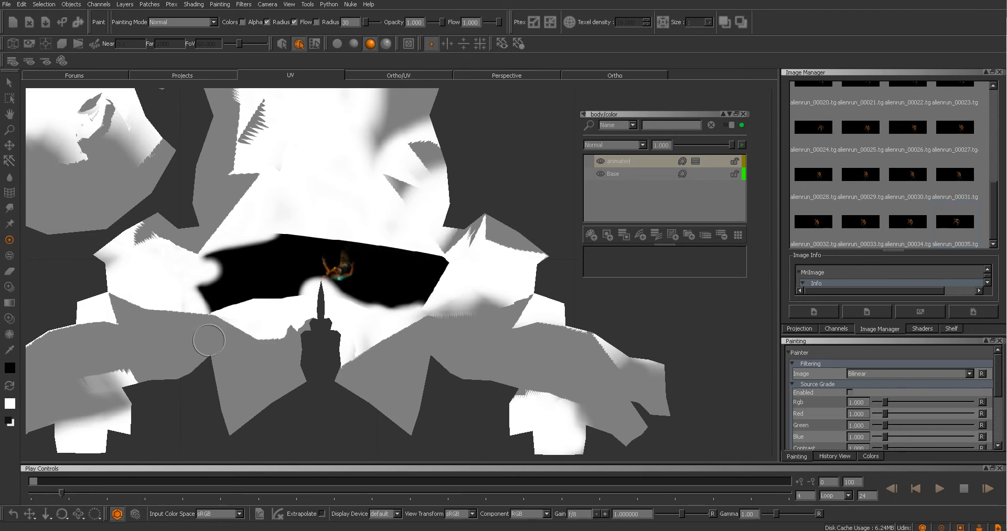
{"action": "left_click", "coordinate": [9, 386]}
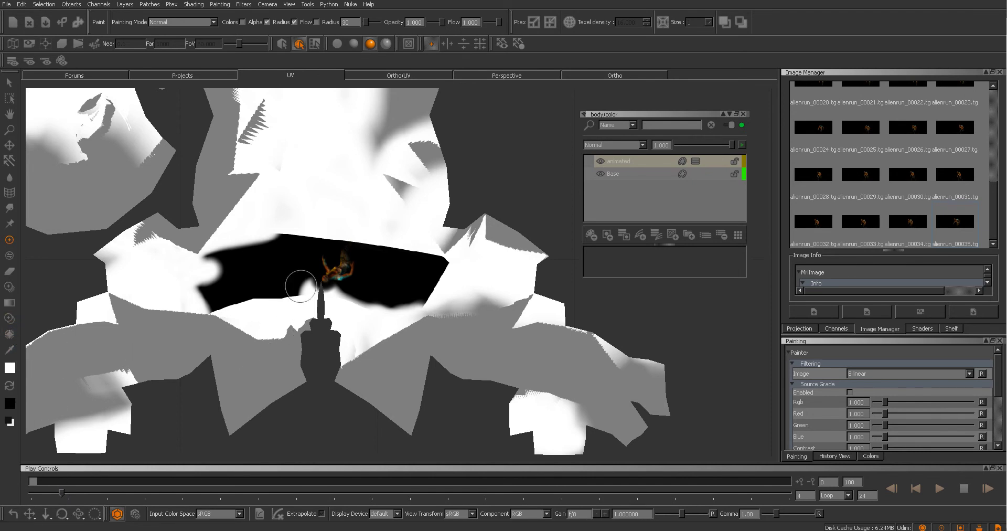
{"action": "left_click", "coordinate": [477, 77]}
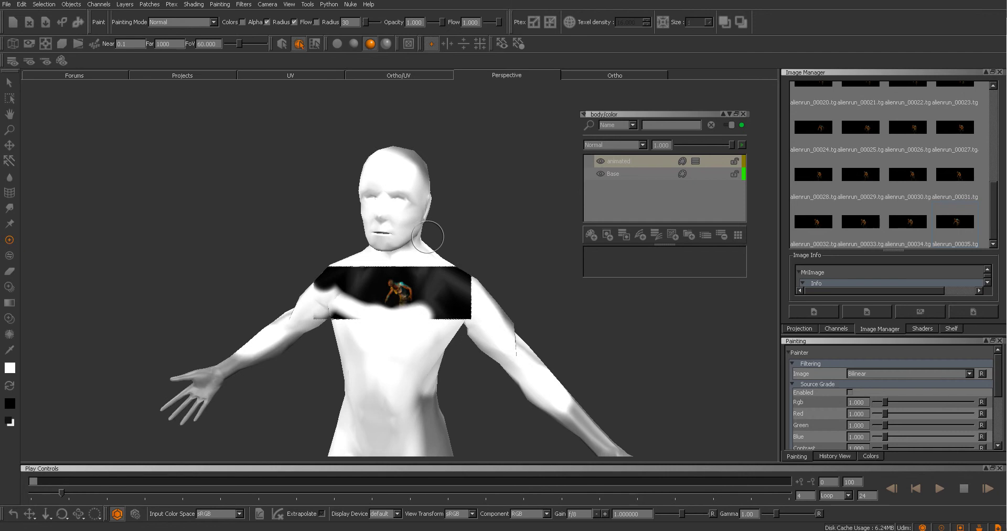
{"action": "left_click", "coordinate": [334, 79]}
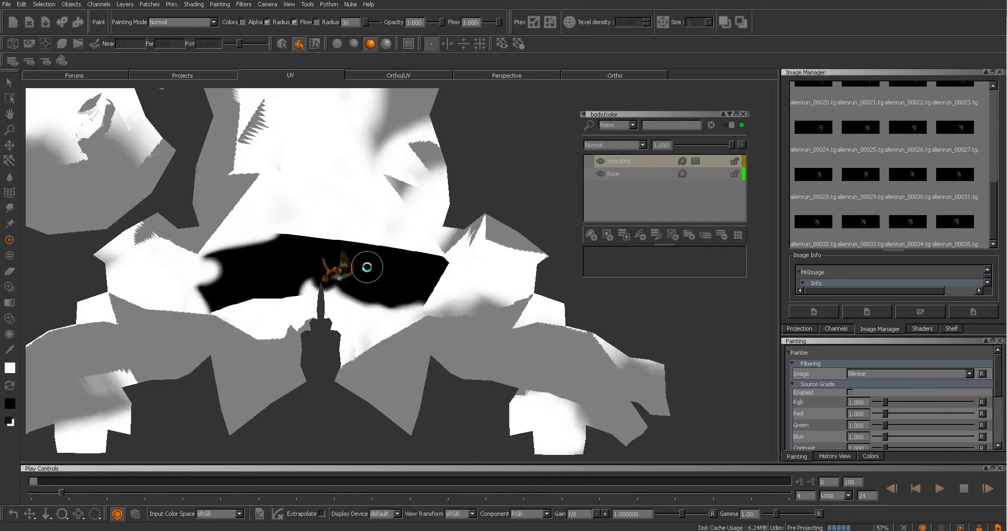
{"action": "left_click", "coordinate": [483, 78]}
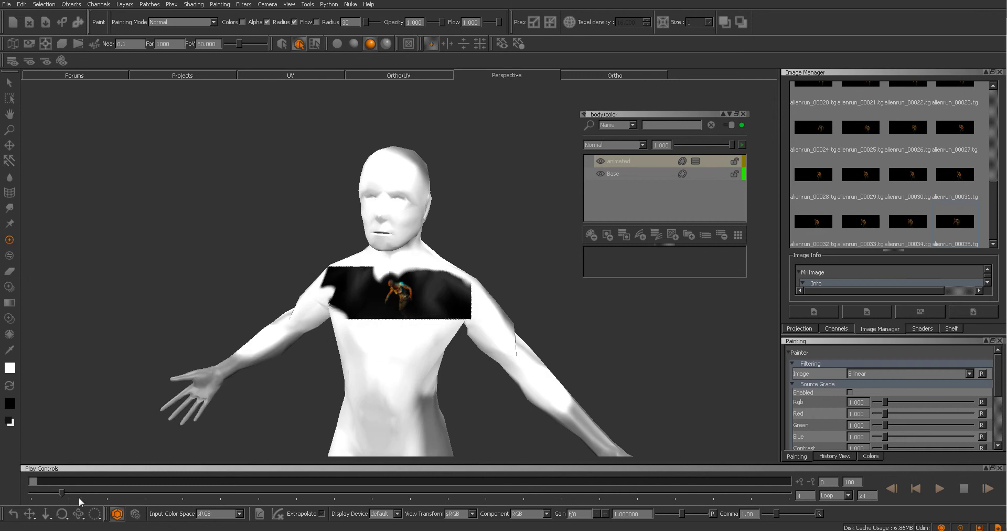
Scrub between the first frames up to frame 5 and examine the masked animation on the chest from different angles
{"action": "left_click_drag", "start_coordinate": [62, 492], "coordinate": [50, 493]}
{"action": "left_click_drag", "start_coordinate": [39, 489], "coordinate": [53, 492]}
{"action": "left_click_drag", "start_coordinate": [397, 399], "coordinate": [373, 370], "text": "alt"}
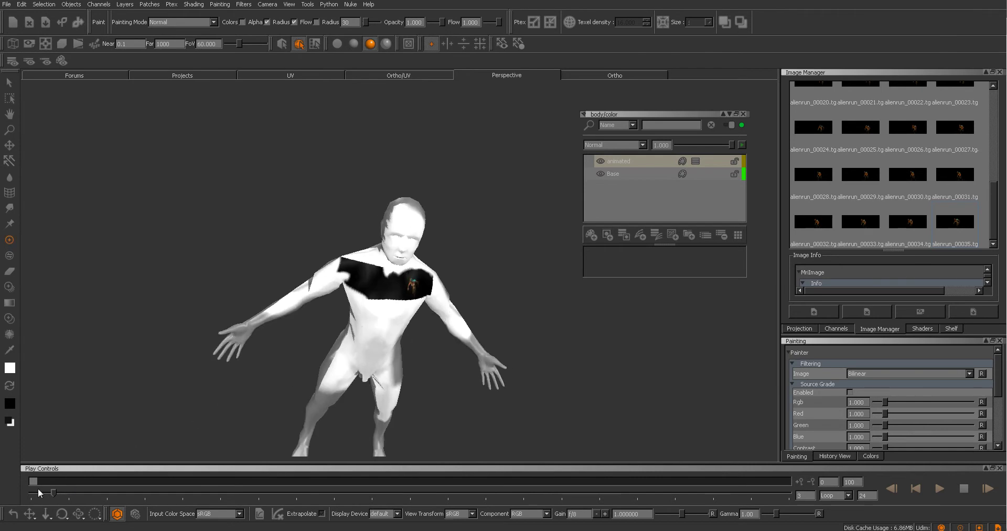
{"action": "mouse_move", "coordinate": [53, 492]}
{"action": "left_mouse_down"}
{"action": "mouse_move", "coordinate": [36, 492]}
{"action": "mouse_move", "coordinate": [82, 492]}
{"action": "mouse_move", "coordinate": [32, 492]}
{"action": "mouse_move", "coordinate": [61, 492]}
{"action": "left_mouse_up"}
{"action": "left_click_drag", "start_coordinate": [442, 355], "coordinate": [416, 299], "text": "alt"}
{"action": "mouse_move", "coordinate": [501, 310]}
{"action": "left_mouse_down", "text": "alt"}
{"action": "mouse_move", "coordinate": [439, 328]}
{"action": "mouse_move", "coordinate": [467, 251]}
{"action": "left_mouse_up", "text": "alt"}
{"action": "key", "text": "p"}
{"action": "middle_click_drag", "start_coordinate": [467, 251], "coordinate": [434, 310], "text": "alt"}
{"action": "right_click_drag", "start_coordinate": [434, 310], "coordinate": [630, 278], "text": "alt"}
{"action": "middle_click_drag", "start_coordinate": [465, 314], "coordinate": [654, 251], "text": "alt"}
{"action": "left_click_drag", "start_coordinate": [521, 229], "coordinate": [489, 209], "text": "alt"}
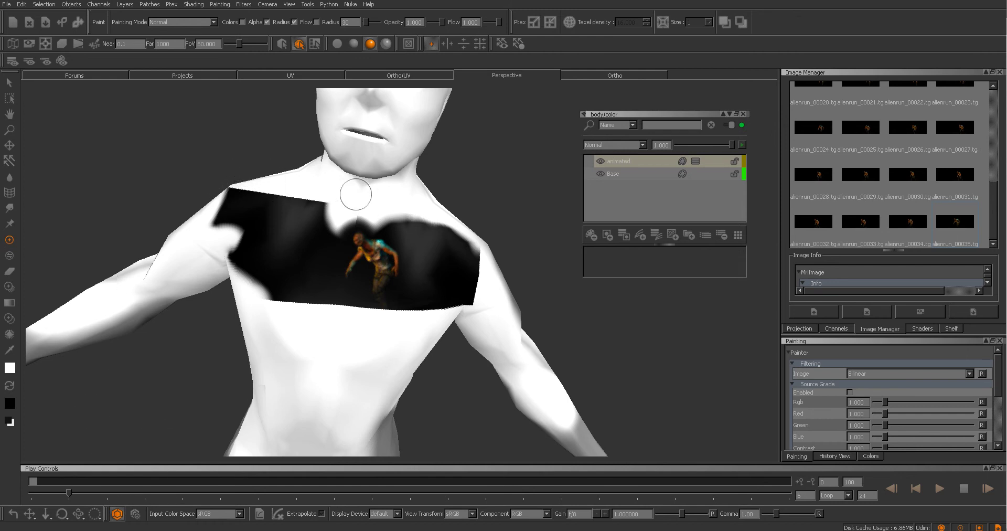
Close the body/color layer window, show the Projectors palette and create a new projector from a full-body perspective view
{"action": "right_click_drag", "start_coordinate": [412, 213], "coordinate": [209, 202], "text": "alt"}
{"action": "left_click_drag", "start_coordinate": [370, 262], "coordinate": [368, 209], "text": "alt"}
{"action": "middle_click_drag", "start_coordinate": [368, 239], "coordinate": [357, 219], "text": "alt"}
{"action": "left_click_drag", "start_coordinate": [359, 235], "coordinate": [383, 232], "text": "alt"}
{"action": "middle_click_drag", "start_coordinate": [358, 219], "coordinate": [362, 232], "text": "alt"}
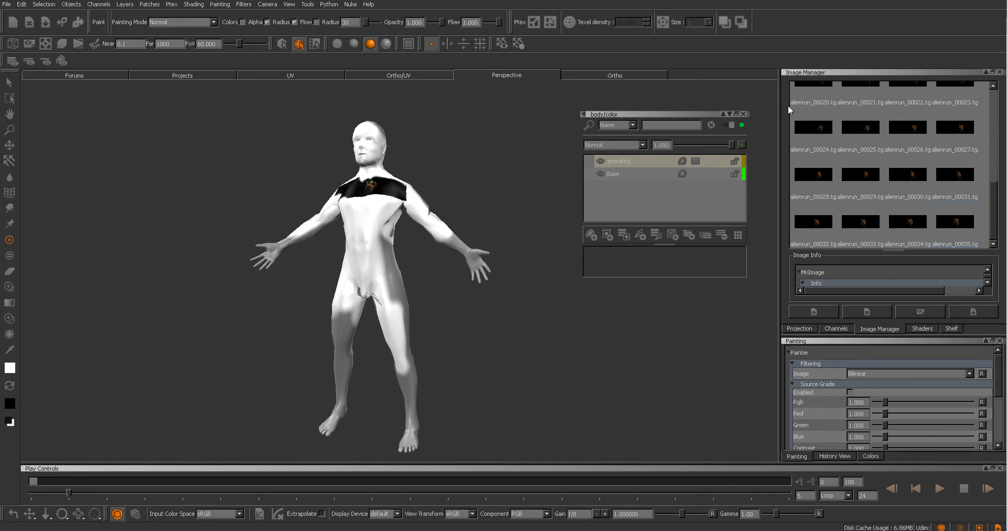
{"action": "left_click", "coordinate": [742, 113]}
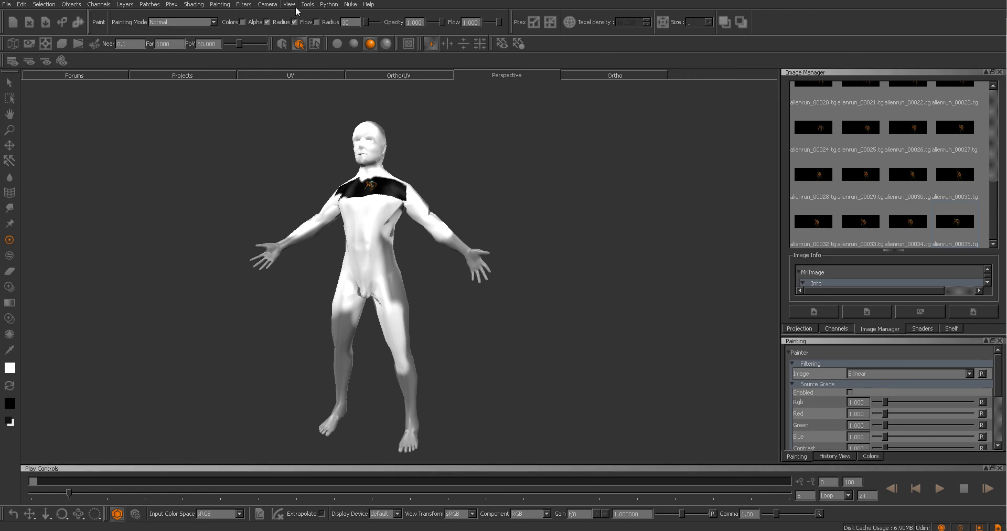
{"action": "left_click", "coordinate": [289, 4]}
{"action": "mouse_move", "coordinate": [323, 101]}
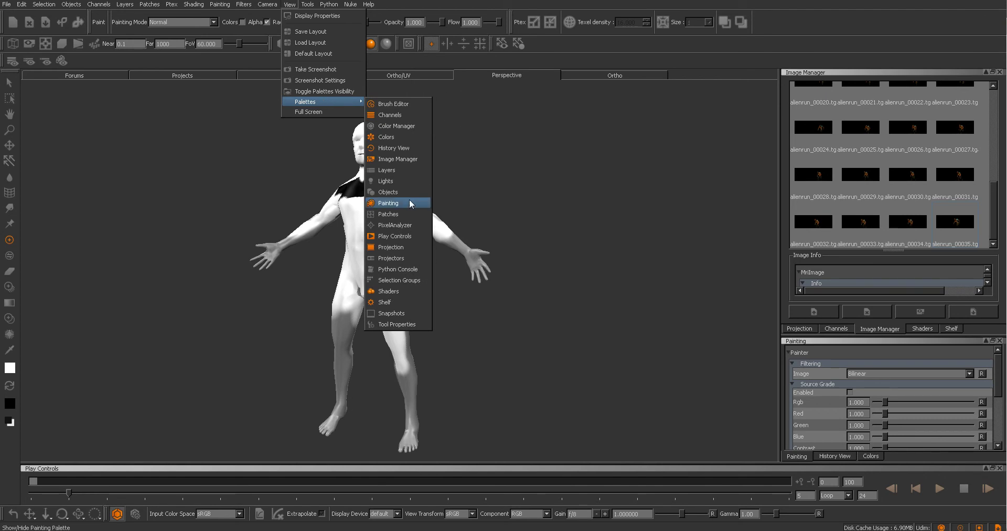
{"action": "left_click", "coordinate": [389, 258]}
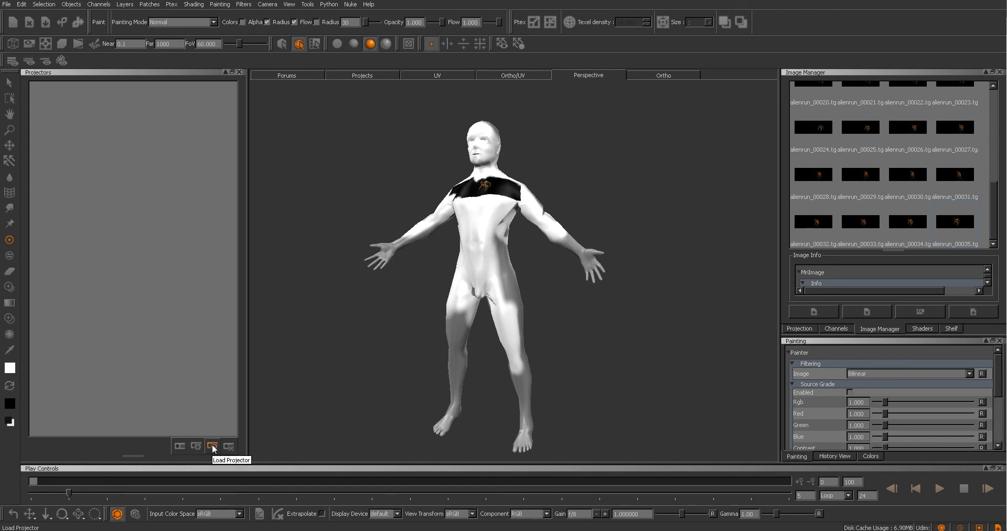
{"action": "left_click", "coordinate": [179, 445]}
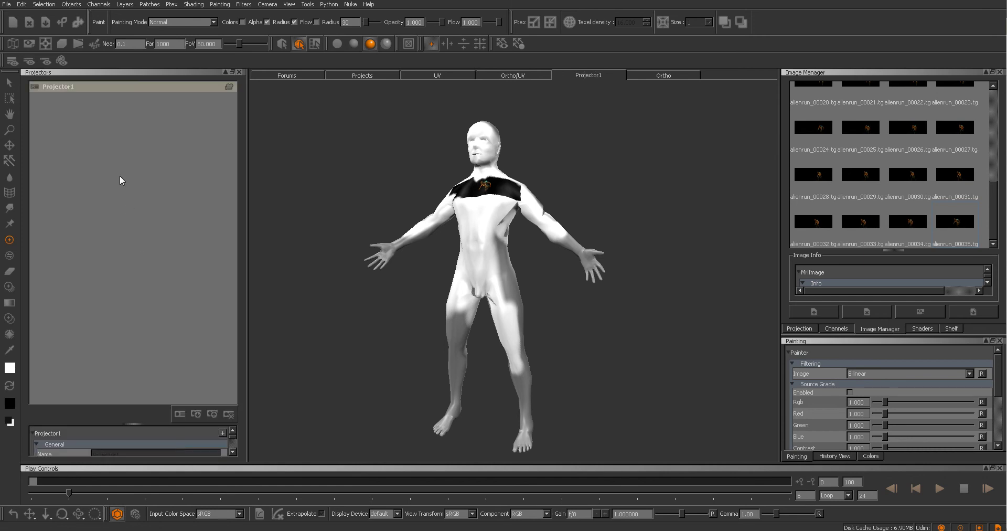
Make Projector1 the current projector and reframe the full body in the perspective view
{"action": "right_click", "coordinate": [55, 86]}
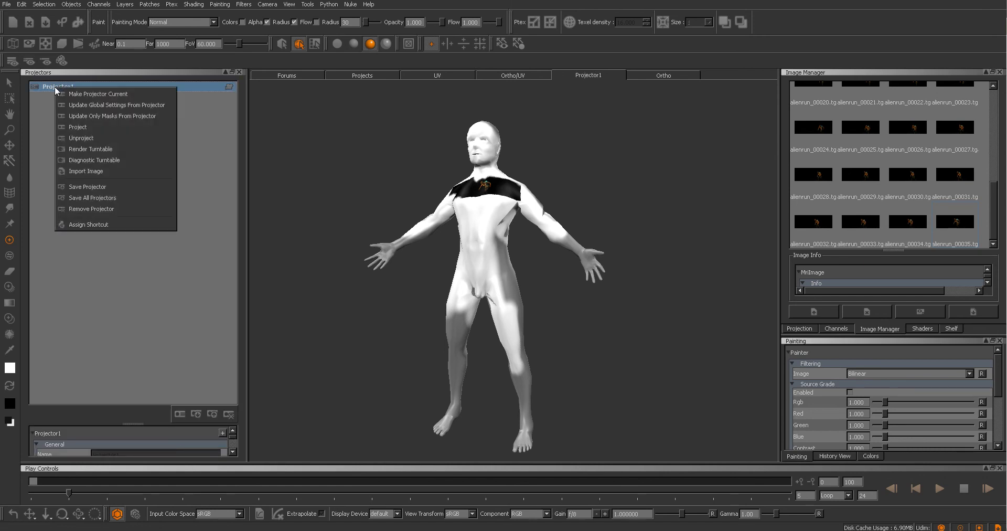
{"action": "left_click", "coordinate": [81, 95]}
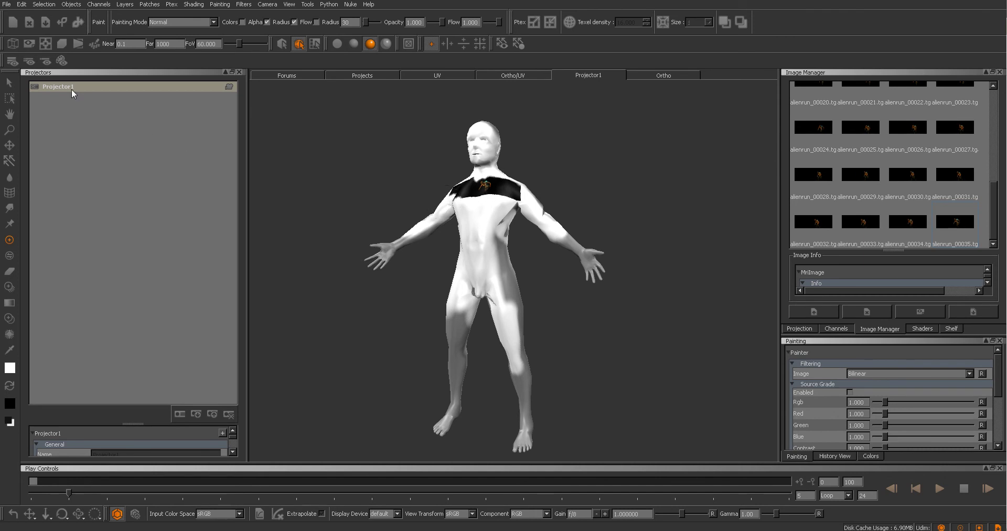
{"action": "left_click_drag", "start_coordinate": [378, 214], "coordinate": [392, 209], "text": "alt"}
{"action": "right_click_drag", "start_coordinate": [458, 238], "coordinate": [446, 236], "text": "alt"}
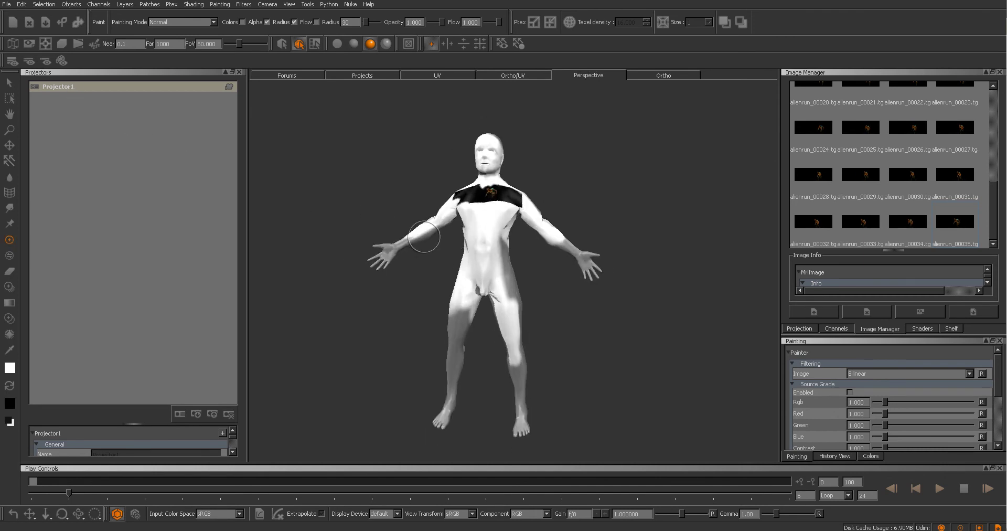
{"action": "middle_click_drag", "start_coordinate": [427, 236], "coordinate": [401, 221], "text": "alt"}
{"action": "mouse_move", "coordinate": [401, 221]}
{"action": "right_mouse_down", "text": "alt"}
{"action": "mouse_move", "coordinate": [427, 219]}
{"action": "mouse_move", "coordinate": [400, 218]}
{"action": "mouse_move", "coordinate": [418, 227]}
{"action": "right_mouse_up", "text": "alt"}
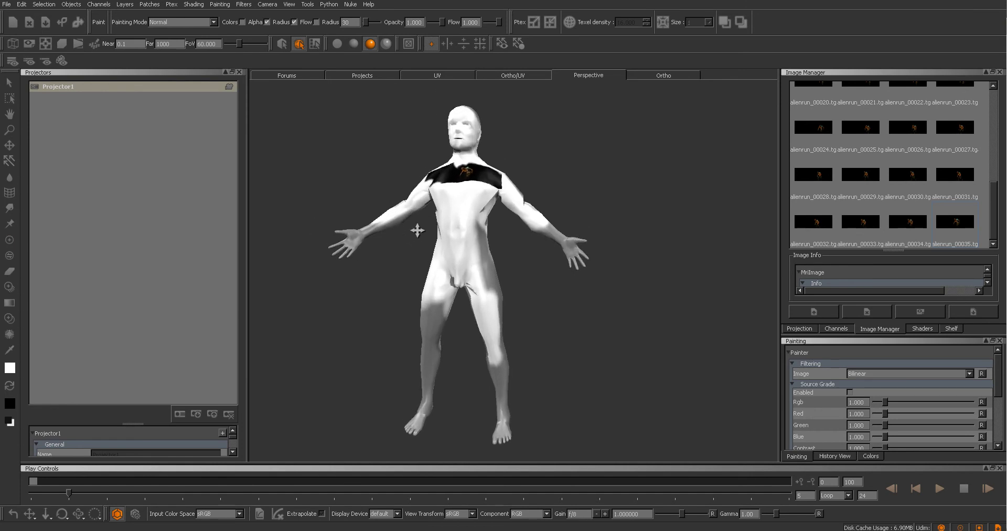
Start Render Turntable for Projector1 and set the number of frames to 54
{"action": "right_click", "coordinate": [67, 87]}
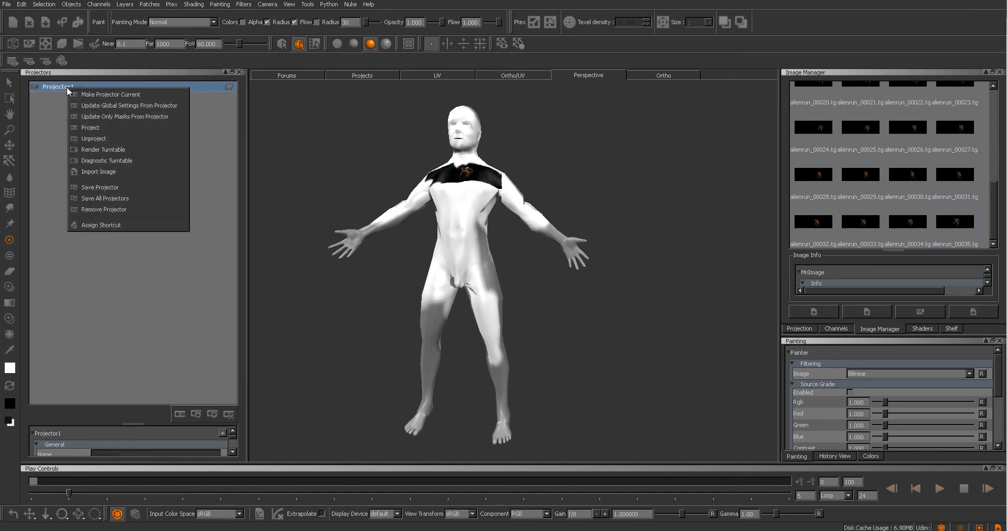
{"action": "left_click", "coordinate": [95, 150]}
{"action": "left_click_drag", "start_coordinate": [518, 102], "coordinate": [259, 104]}
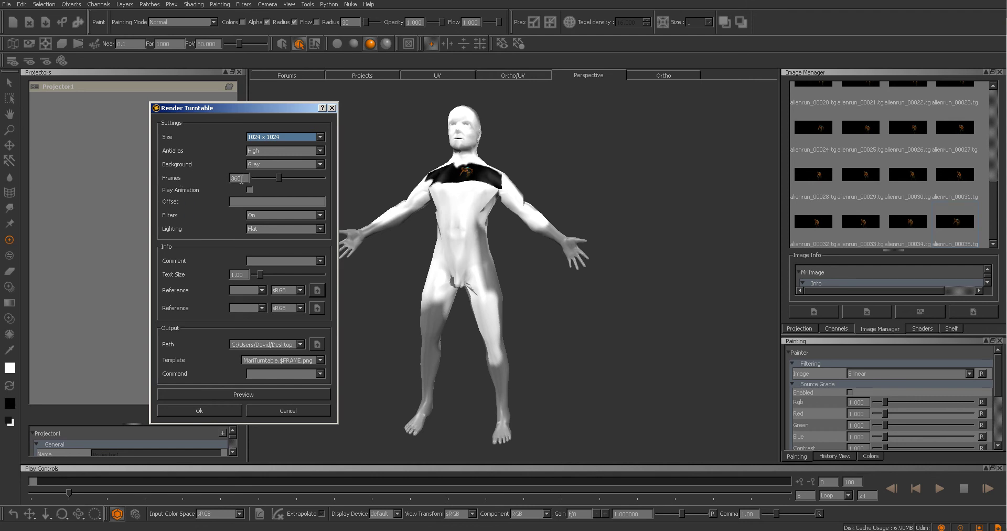
{"action": "left_click_drag", "start_coordinate": [274, 176], "coordinate": [265, 178]}
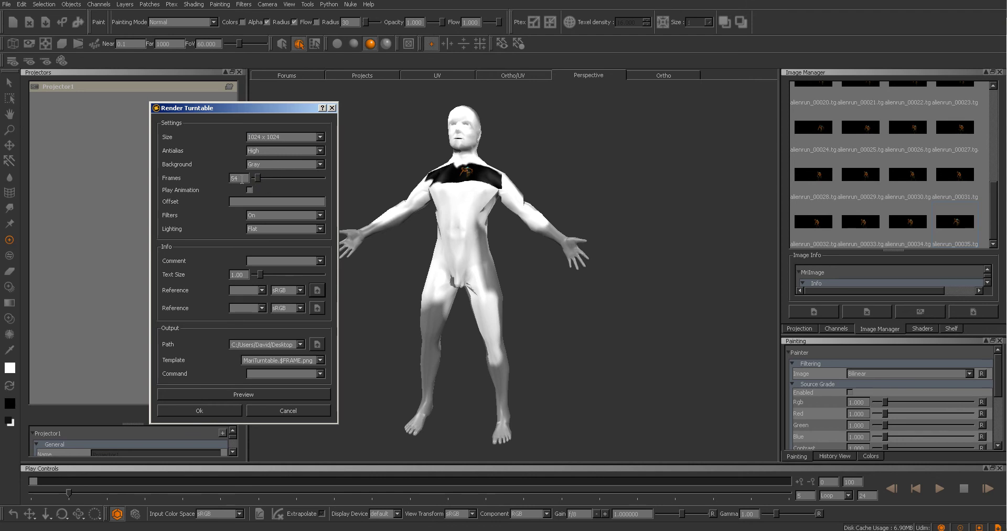
Choose the Desktop folder as the turntable's output path and check the file name template options, keeping MariTurntable.$FRAME.png
{"action": "left_click", "coordinate": [317, 344]}
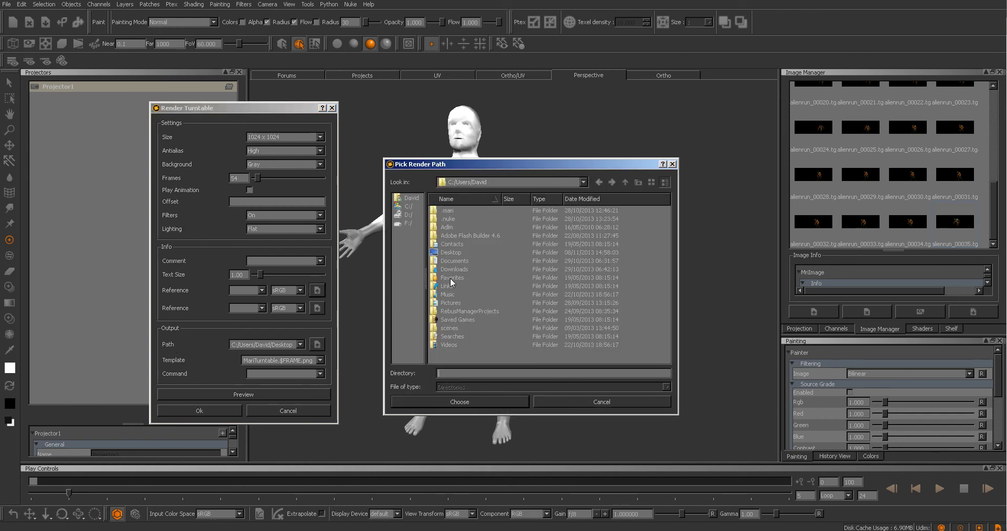
{"action": "left_click", "coordinate": [451, 253]}
{"action": "left_click", "coordinate": [467, 399]}
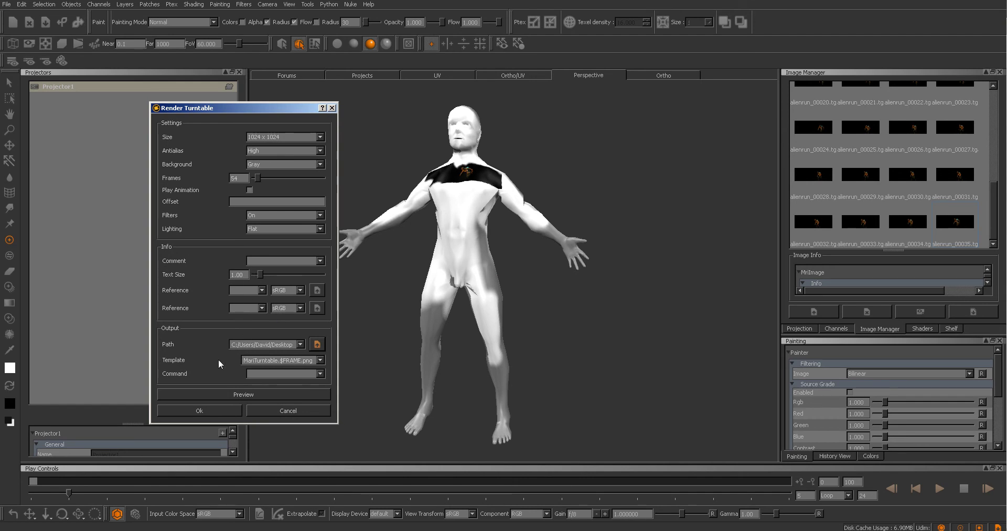
{"action": "triple_click", "coordinate": [252, 362]}
{"action": "left_click", "coordinate": [313, 360]}
{"action": "left_click", "coordinate": [320, 359]}
{"action": "left_click", "coordinate": [218, 361]}
{"action": "left_click", "coordinate": [319, 360]}
{"action": "left_click", "coordinate": [330, 353]}
Set the turntable's lighting to Full, check the output template, and render the turntable
{"action": "left_click", "coordinate": [319, 231]}
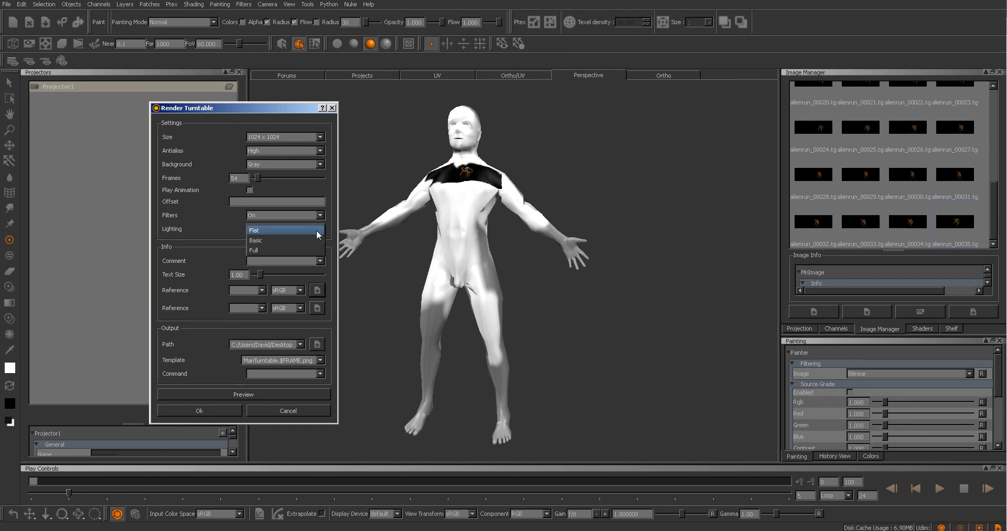
{"action": "left_click", "coordinate": [297, 249]}
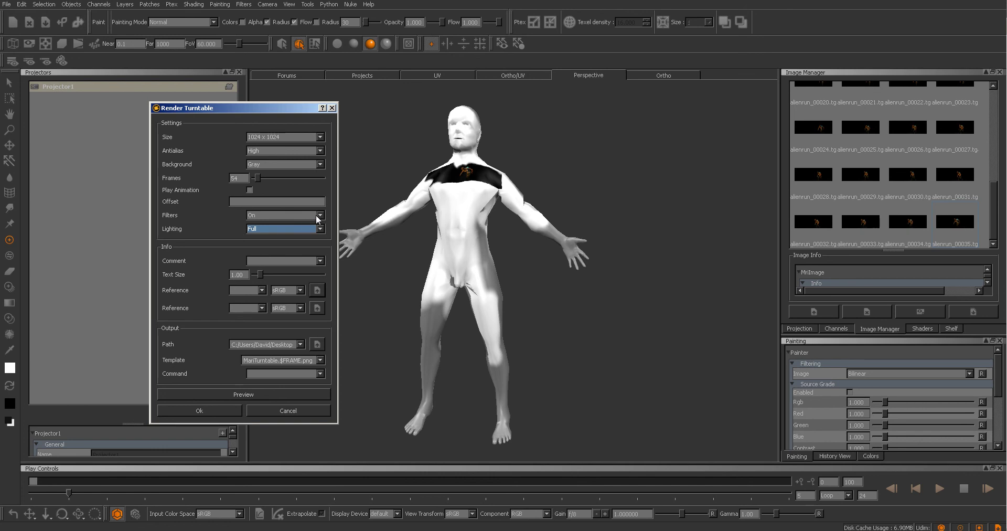
{"action": "left_click", "coordinate": [249, 190]}
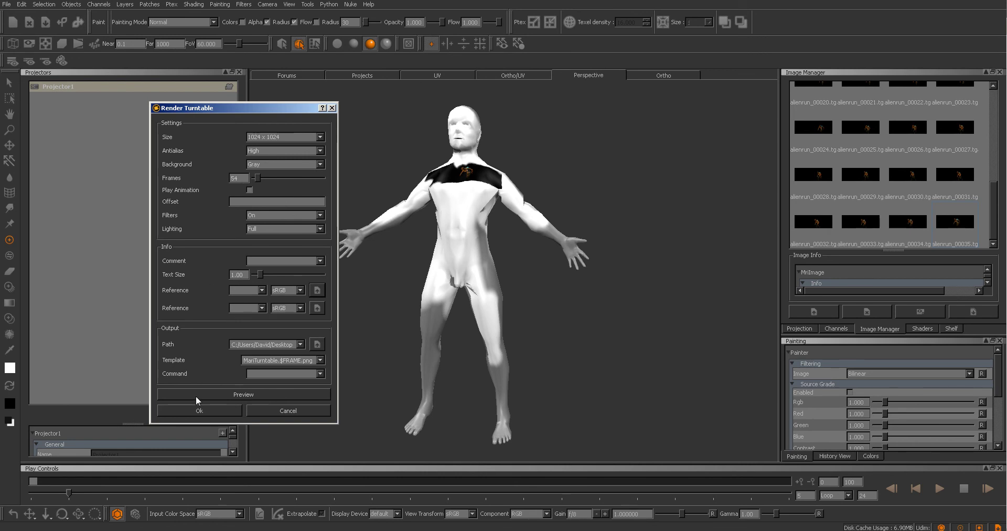
{"action": "triple_click", "coordinate": [247, 360]}
{"action": "left_click", "coordinate": [280, 360]}
{"action": "key", "text": "shift+Home"}
{"action": "left_click", "coordinate": [218, 408]}
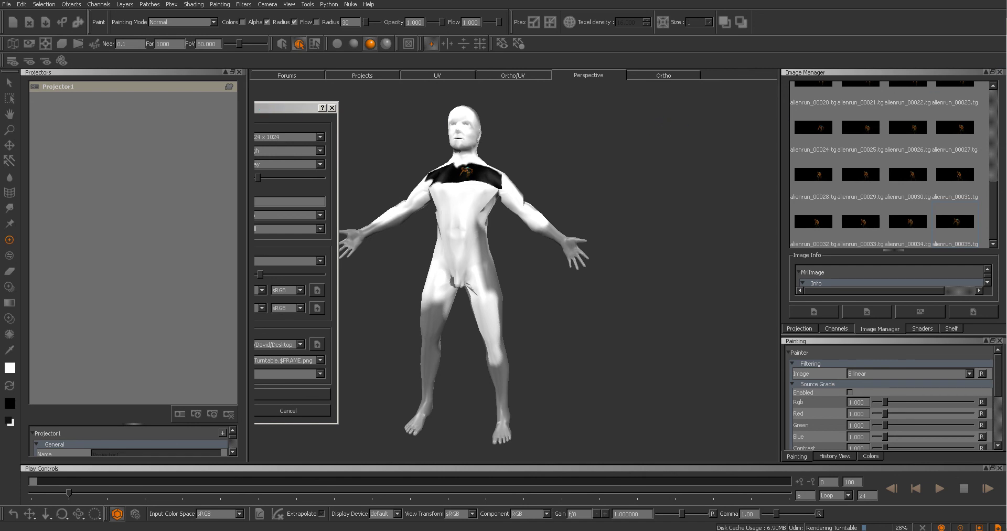
Look through the rendered MariTurntable PNG files in the Desktop folder and close the folder window
{"action": "key", "text": "Escape"}
{"action": "left_click_drag", "start_coordinate": [1006, 100], "coordinate": [369, 33]}
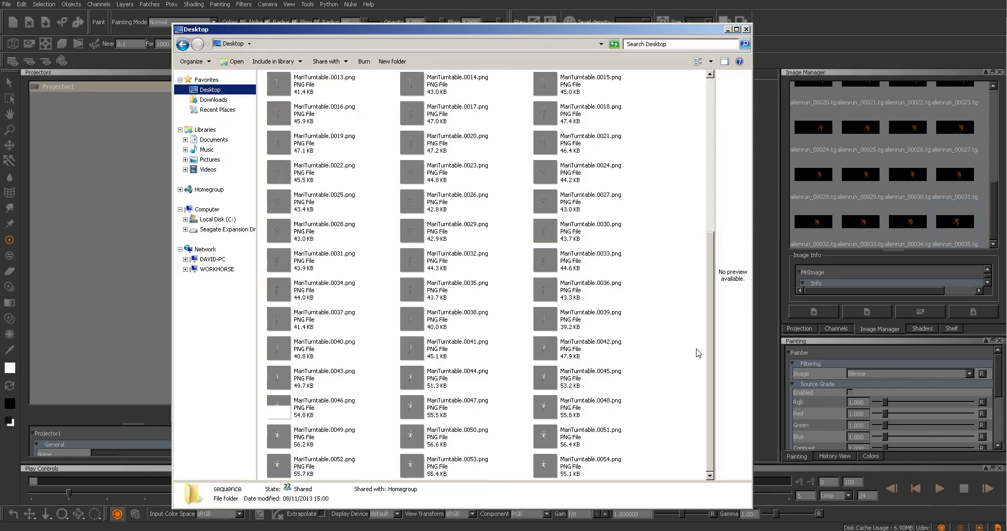
{"action": "left_click_drag", "start_coordinate": [711, 342], "coordinate": [719, 364]}
{"action": "left_click_drag", "start_coordinate": [711, 321], "coordinate": [700, 167]}
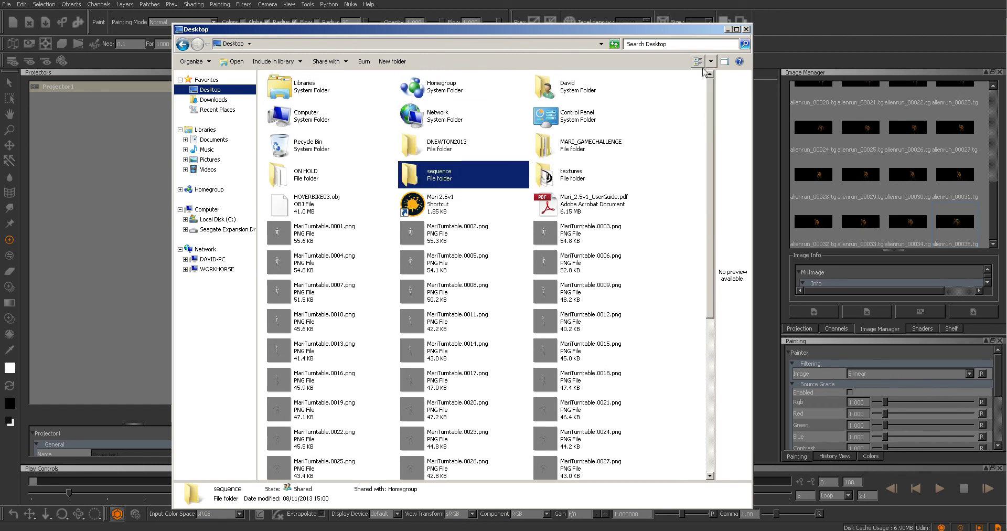
{"action": "left_click", "coordinate": [746, 29]}
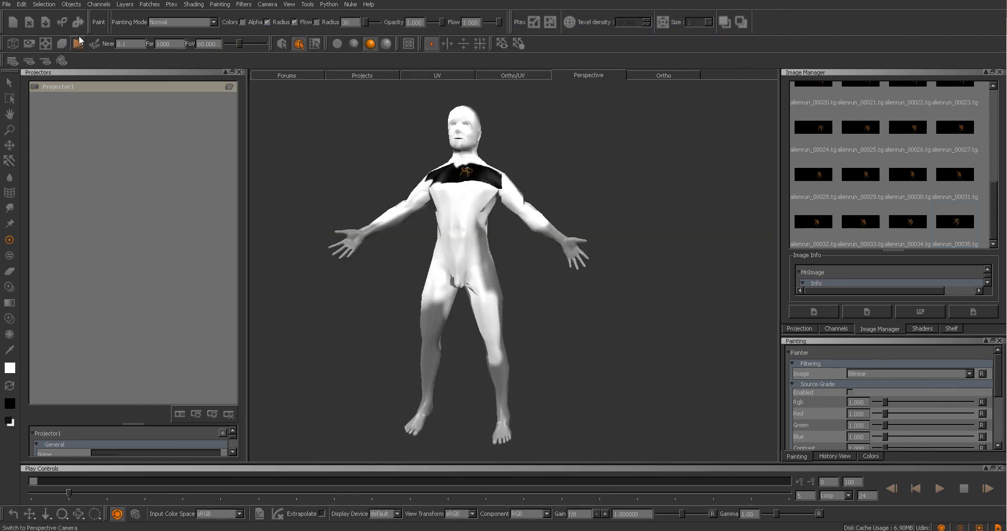
Switch to After Effects, dismiss the welcome screen, and start a file import from the Desktop folder
{"action": "key", "text": "super+d"}
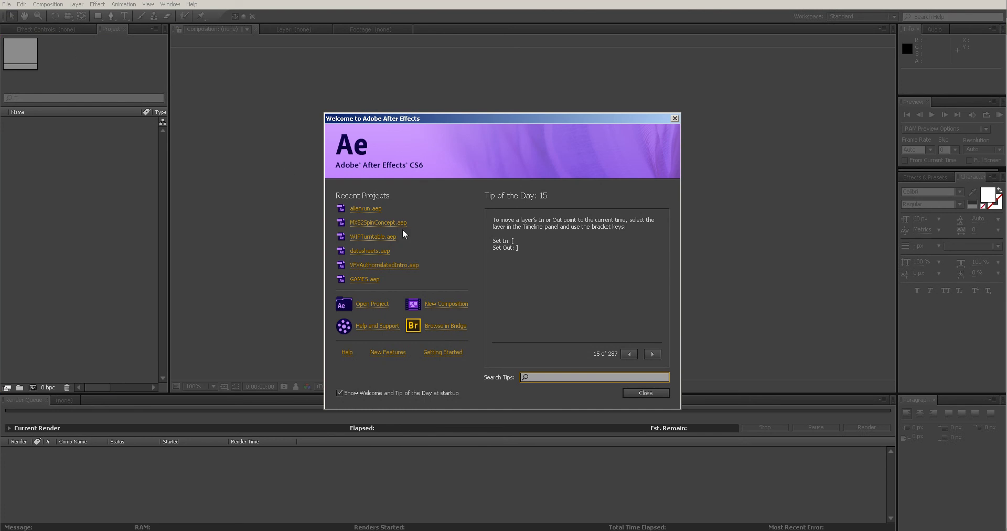
{"action": "left_click", "coordinate": [645, 393]}
{"action": "left_click", "coordinate": [6, 5]}
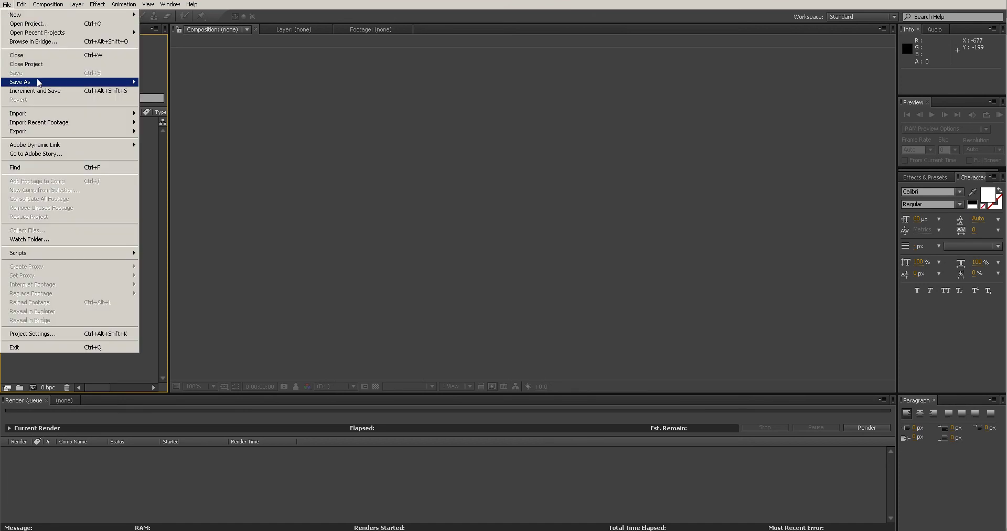
{"action": "mouse_move", "coordinate": [48, 116]}
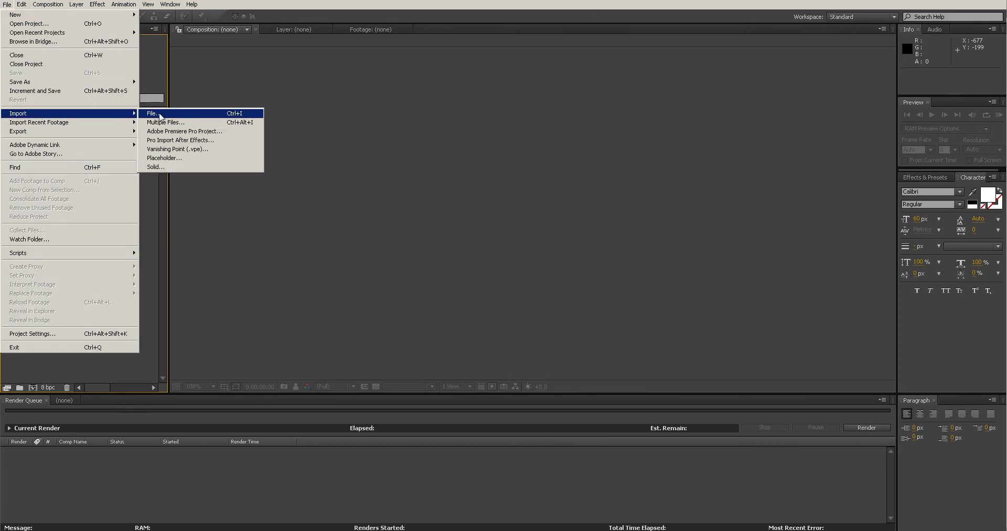
{"action": "left_click", "coordinate": [161, 117]}
{"action": "left_click", "coordinate": [27, 82]}
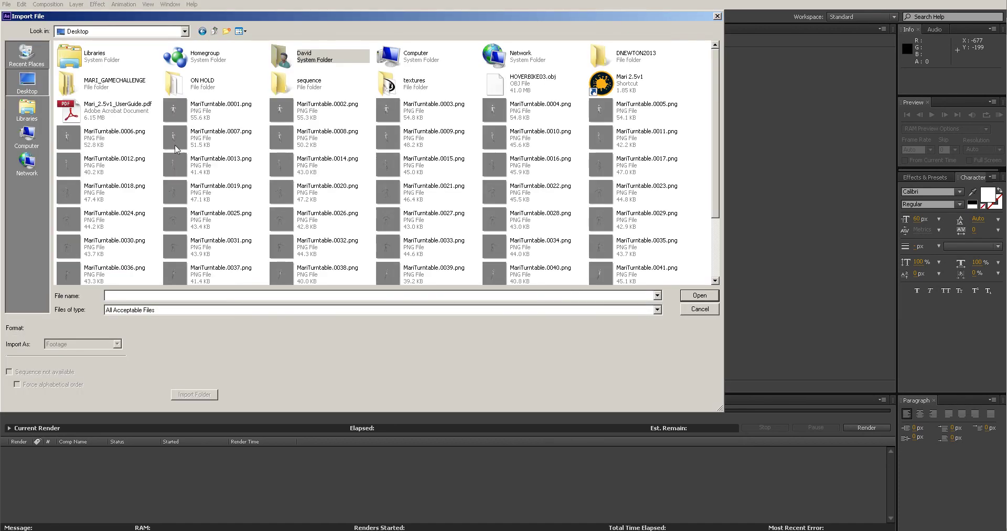
Import the rendered turntable frames as footage, choosing MariTurntable.0001.png with PNG Sequence enabled
{"action": "left_click", "coordinate": [179, 109]}
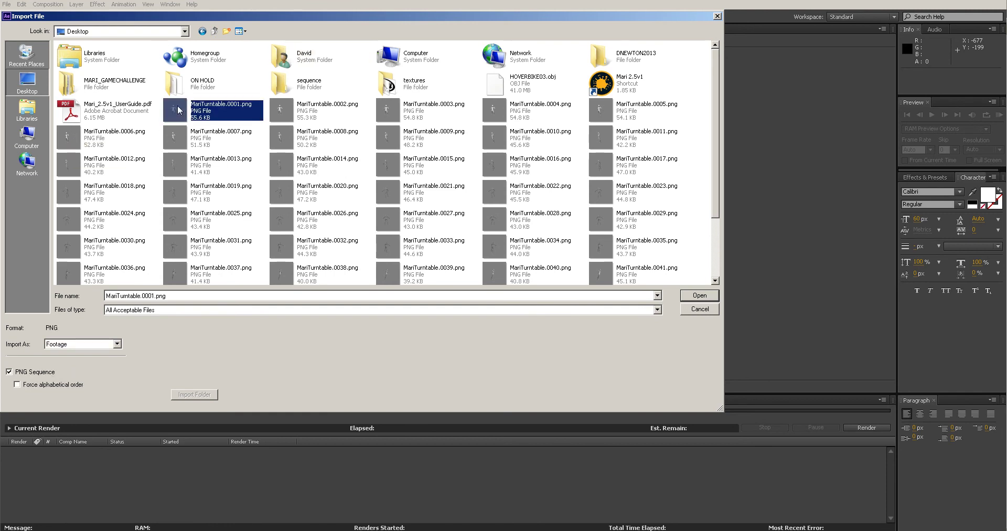
{"action": "left_click_drag", "start_coordinate": [716, 138], "coordinate": [705, 225]}
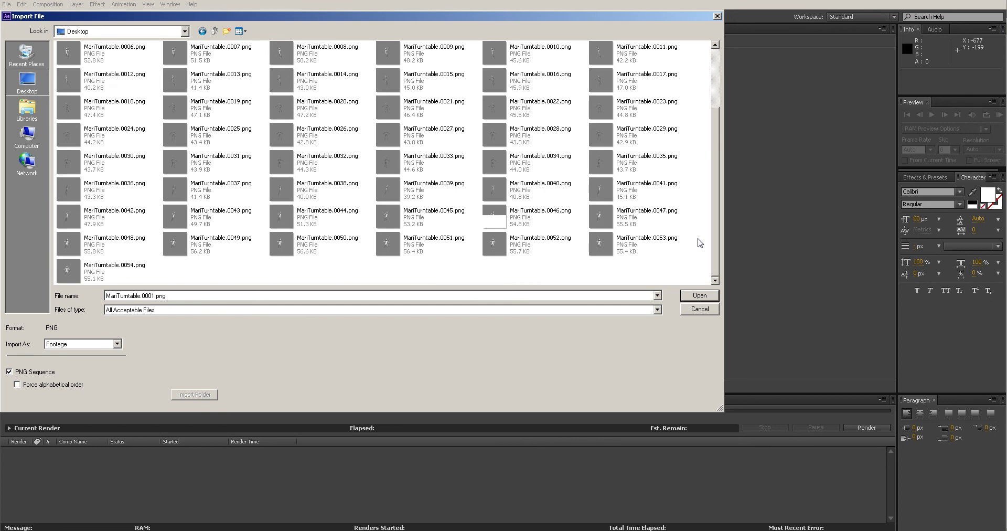
{"action": "scroll", "coordinate": [700, 243], "scroll_direction": "up", "scroll_amount": 3}
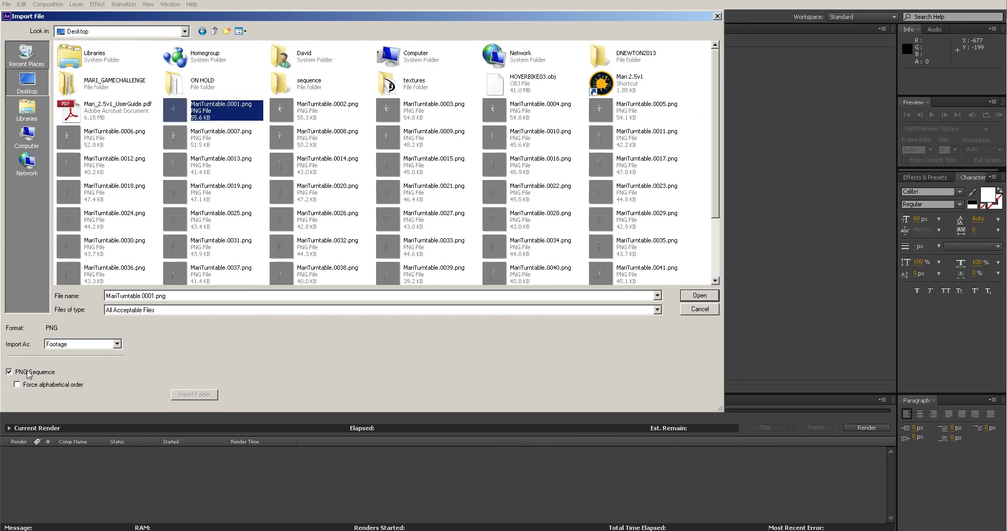
{"action": "left_click", "coordinate": [693, 294]}
Create a composition from the imported MariTurntable sequence and preview its frames, then close After Effects
{"action": "left_click_drag", "start_coordinate": [12, 123], "coordinate": [517, 188]}
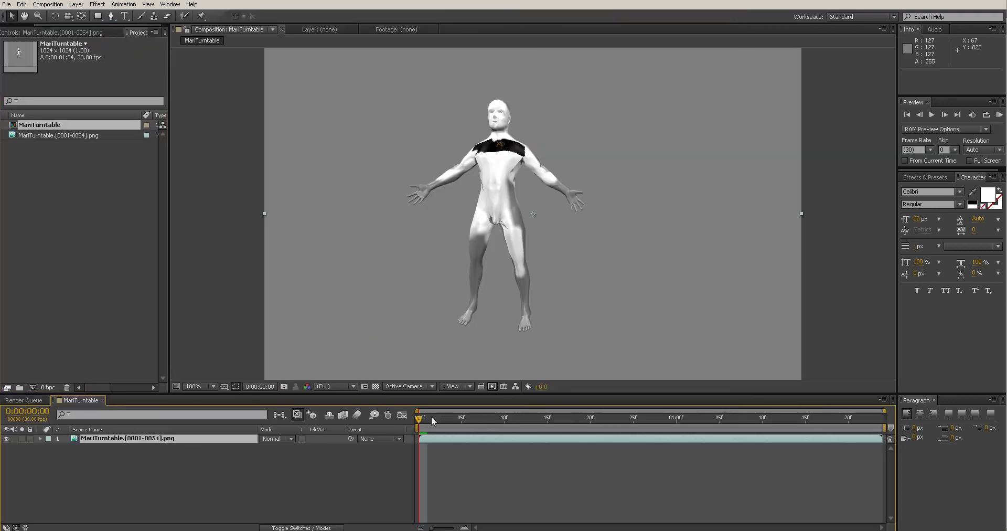
{"action": "mouse_move", "coordinate": [420, 417]}
{"action": "left_mouse_down"}
{"action": "mouse_move", "coordinate": [772, 420]}
{"action": "mouse_move", "coordinate": [397, 425]}
{"action": "mouse_move", "coordinate": [461, 429]}
{"action": "mouse_move", "coordinate": [418, 426]}
{"action": "left_mouse_up"}
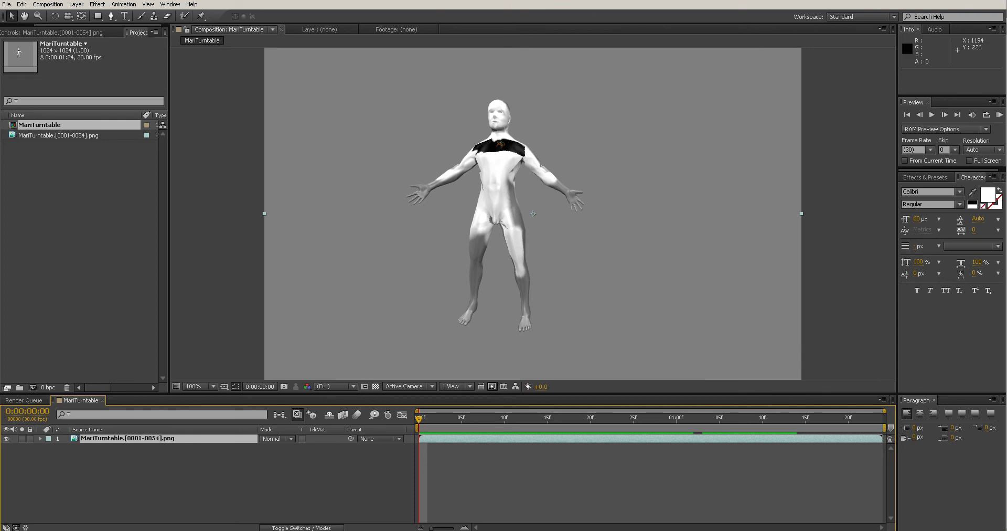
{"action": "left_click", "coordinate": [1001, 0]}
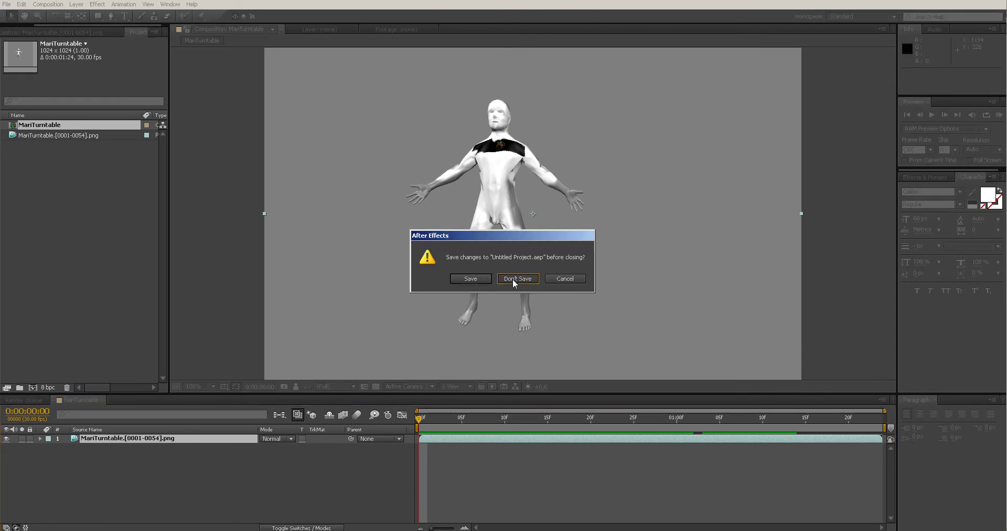